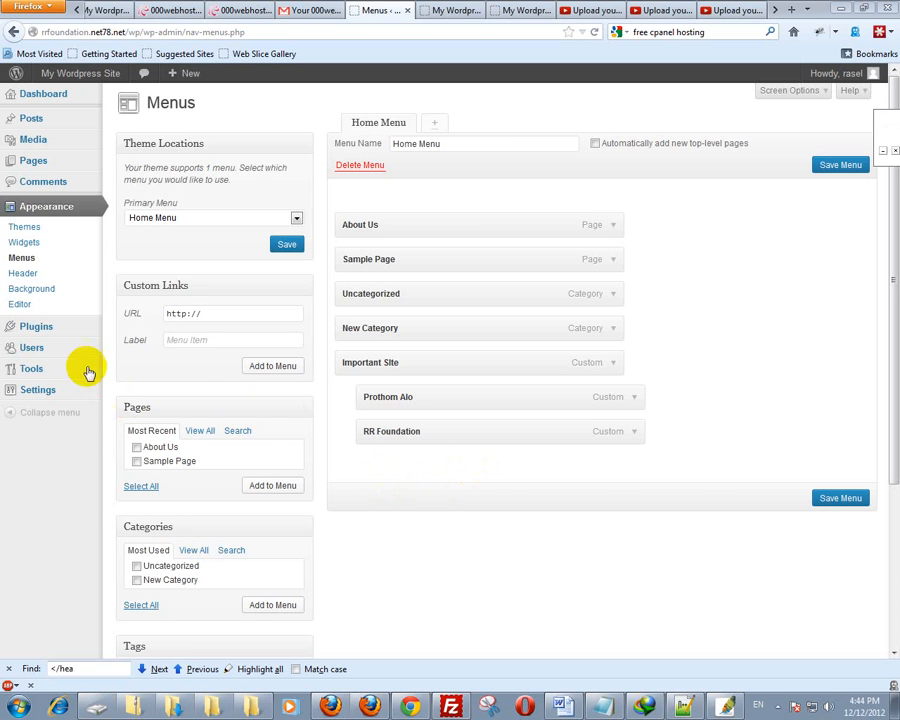
- View the live site's front page and test whether the page's context menu opens
{"action": "mouse_move", "coordinate": [66, 328]}
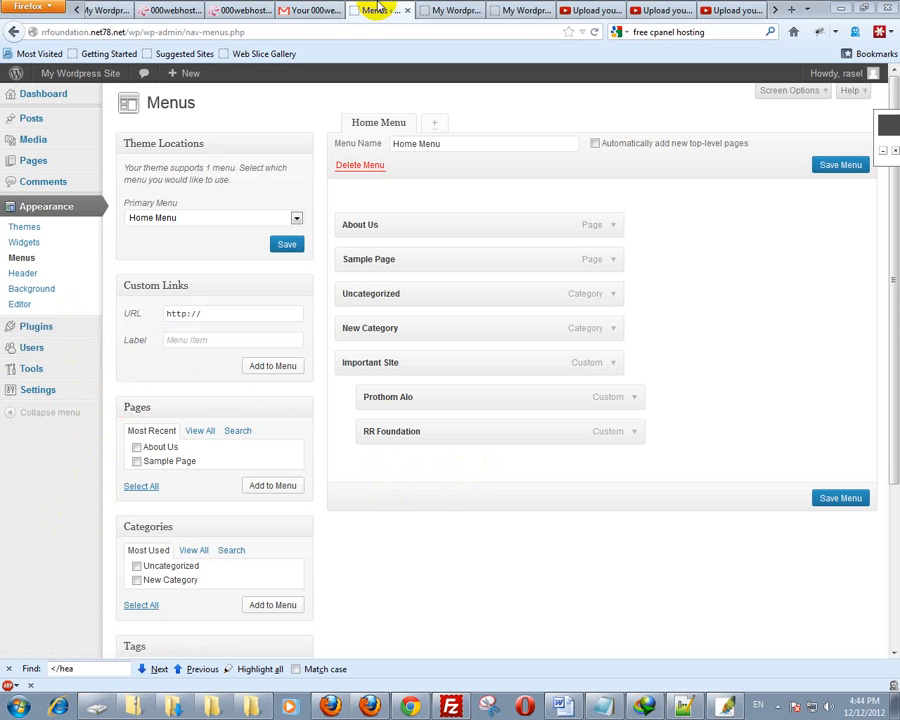
{"action": "left_click", "coordinate": [455, 9]}
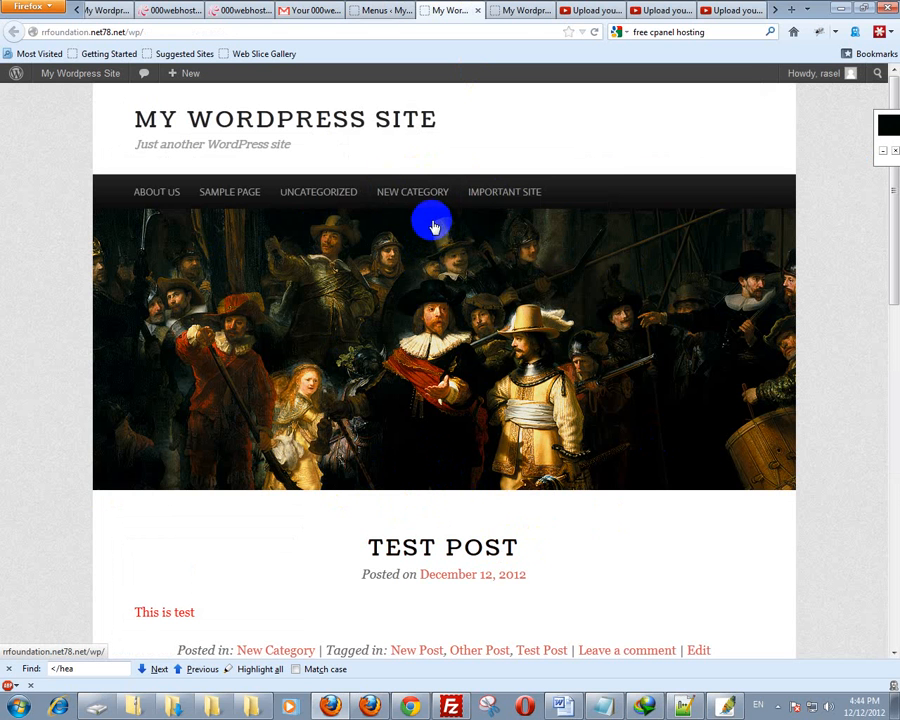
{"action": "right_click", "coordinate": [281, 518]}
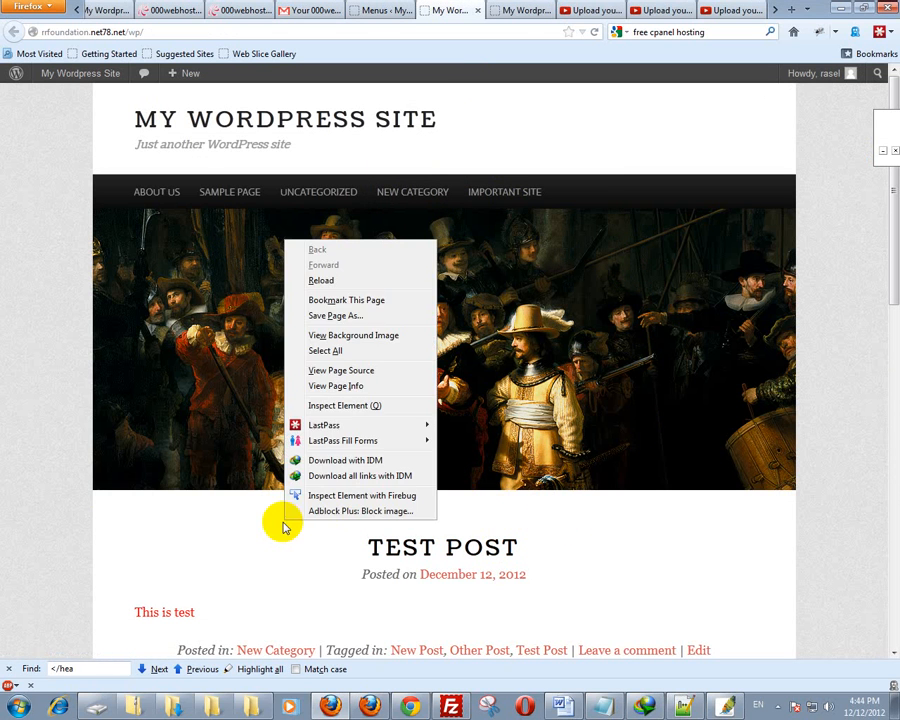
{"action": "left_click", "coordinate": [240, 586]}
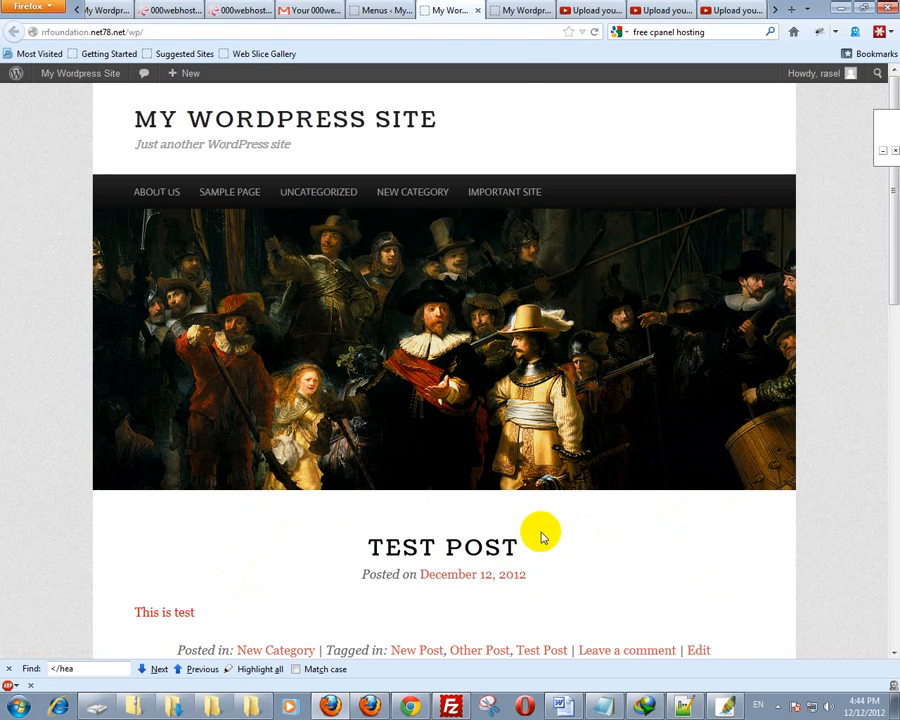
- Activate the Twenty Twelve theme and reload the live site's front page
{"action": "left_click", "coordinate": [388, 12]}
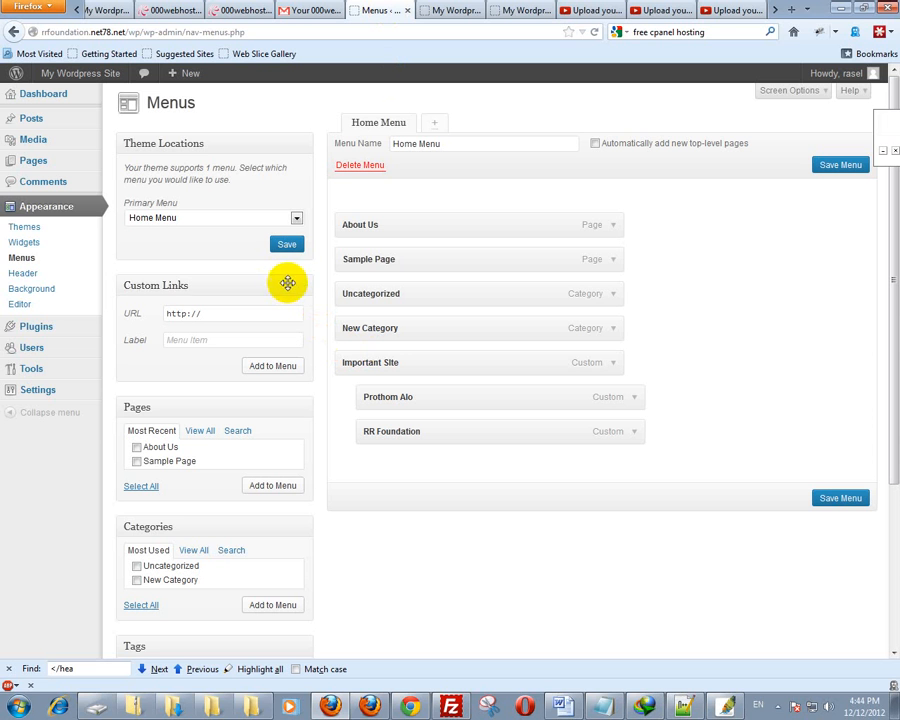
{"action": "left_click", "coordinate": [24, 227]}
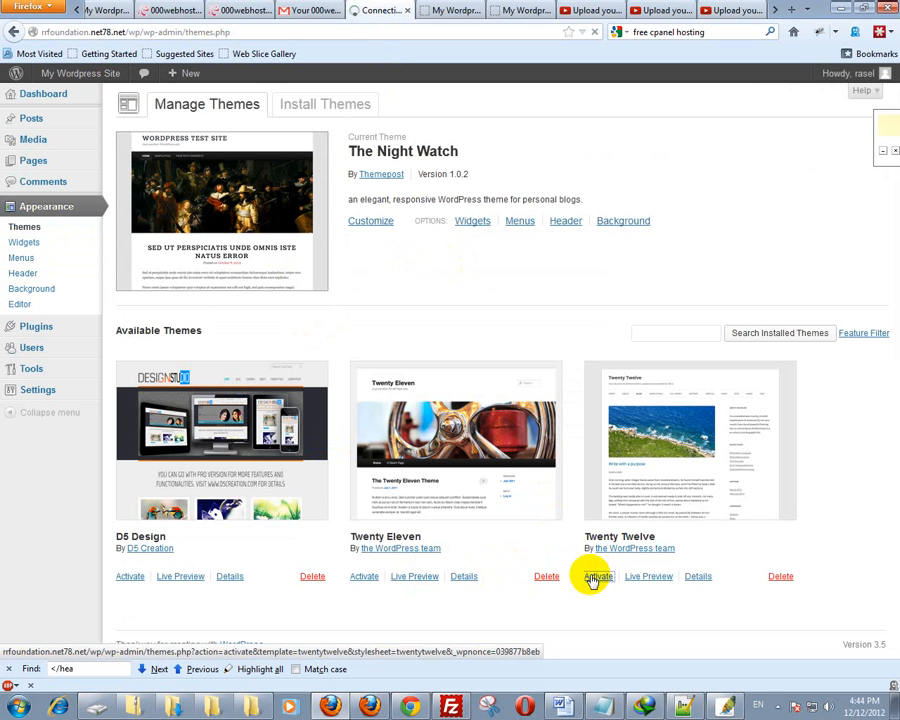
{"action": "left_click", "coordinate": [597, 575]}
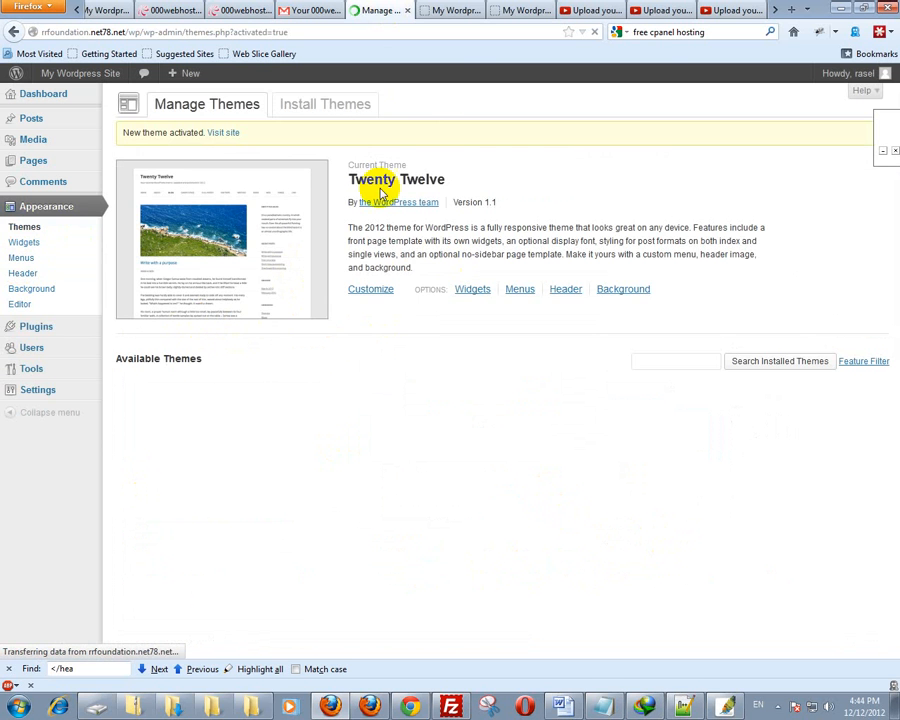
{"action": "left_click", "coordinate": [436, 11]}
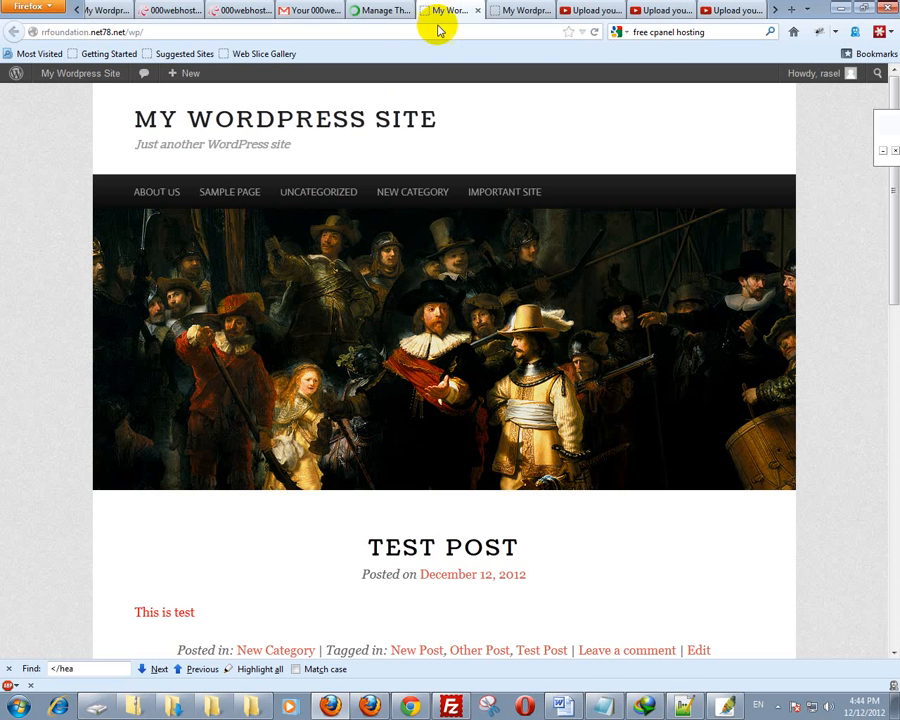
{"action": "left_click", "coordinate": [594, 32]}
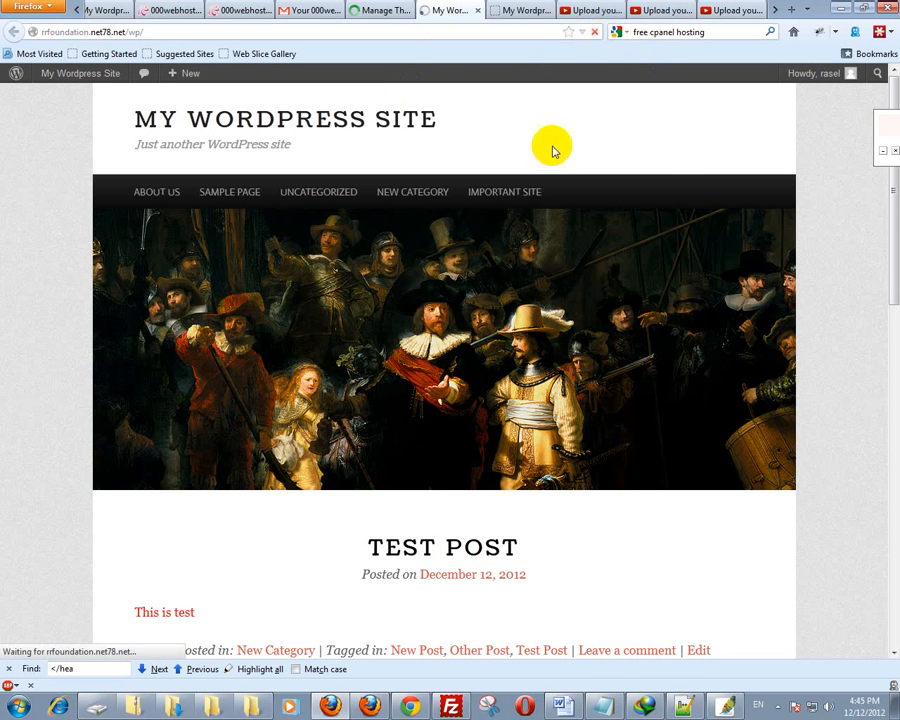
- Start loading the page for adding new plugins and check the front page with the Twenty Twelve theme meanwhile
{"action": "left_click", "coordinate": [385, 10]}
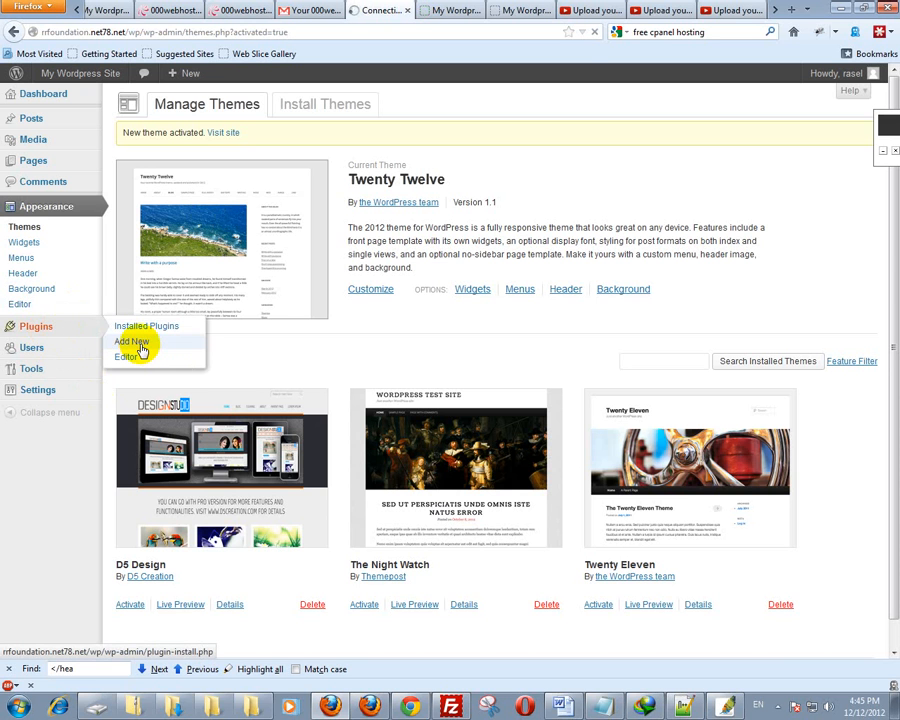
{"action": "left_click", "coordinate": [141, 348]}
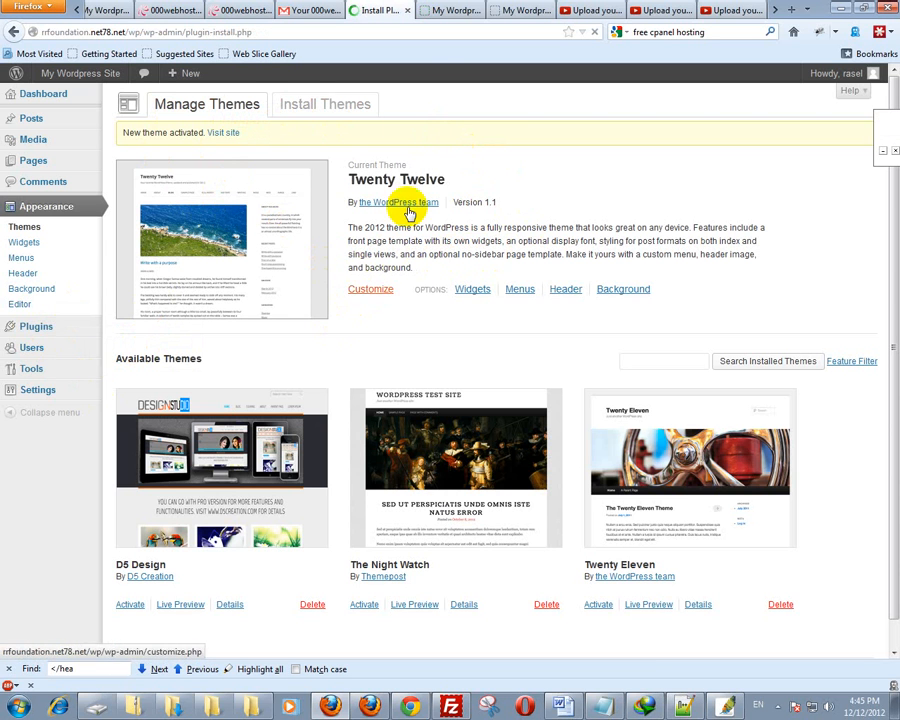
{"action": "left_click", "coordinate": [445, 11]}
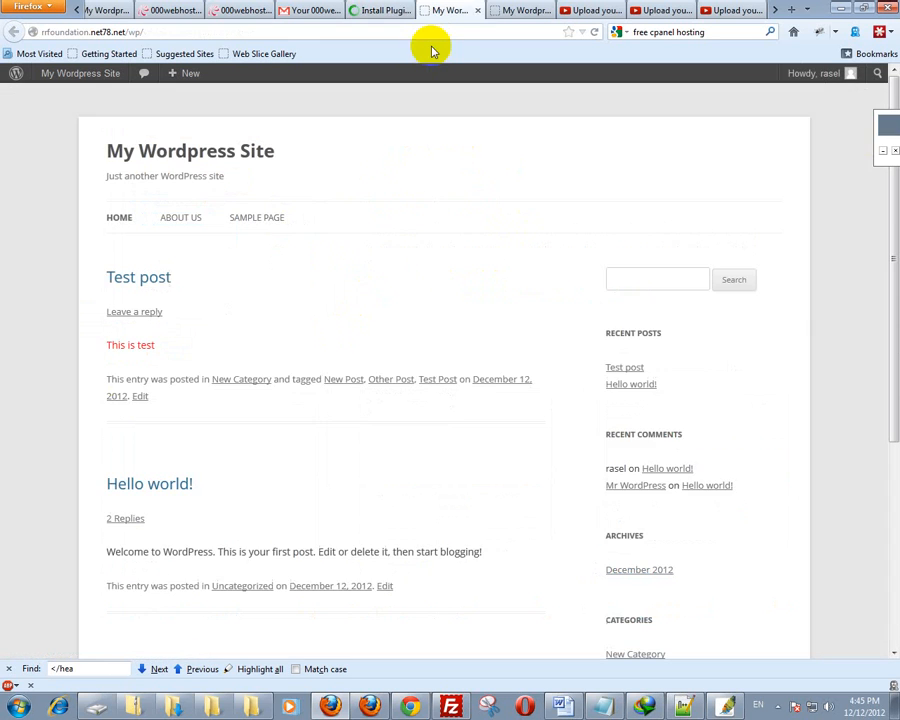
{"action": "left_click", "coordinate": [392, 10]}
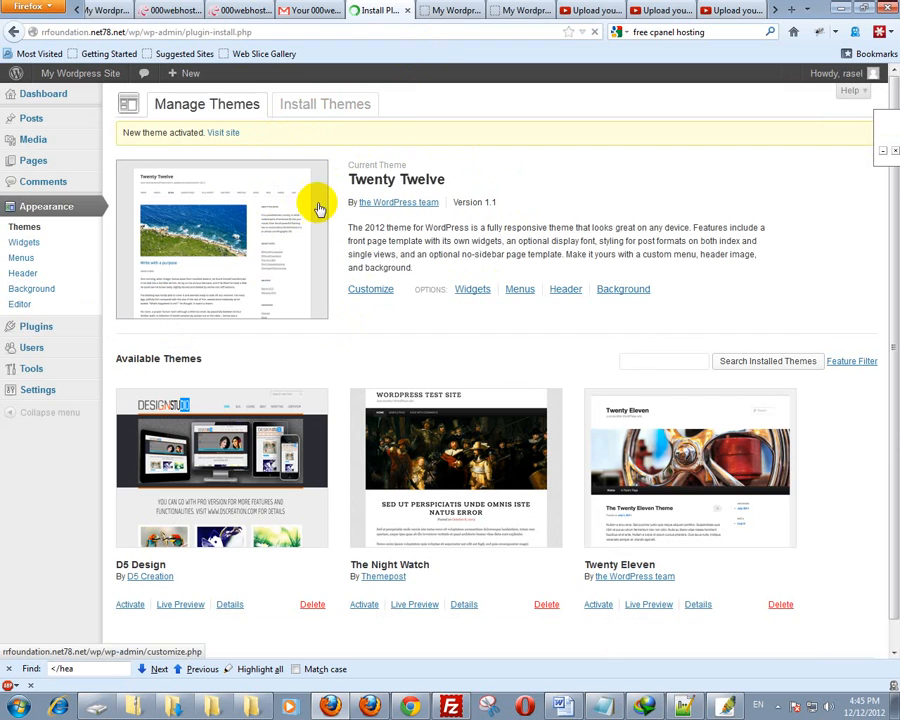
- Load wordpress.org in the tab that shows the Design Studio version of the site
{"action": "left_click", "coordinate": [535, 10]}
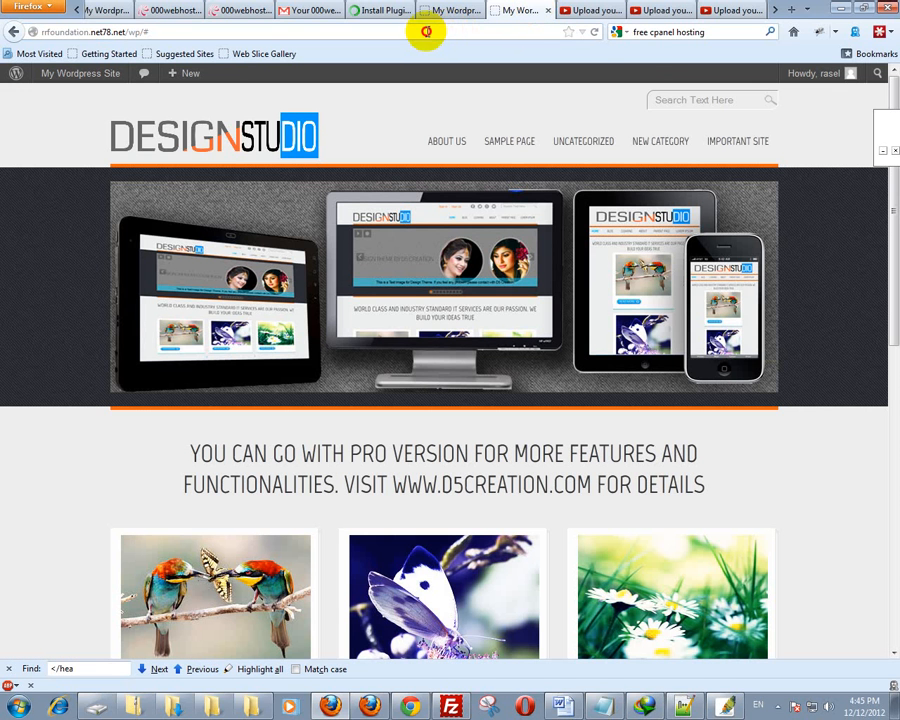
{"action": "left_click", "coordinate": [427, 31]}
{"action": "type", "text": "wordpress.org/"}
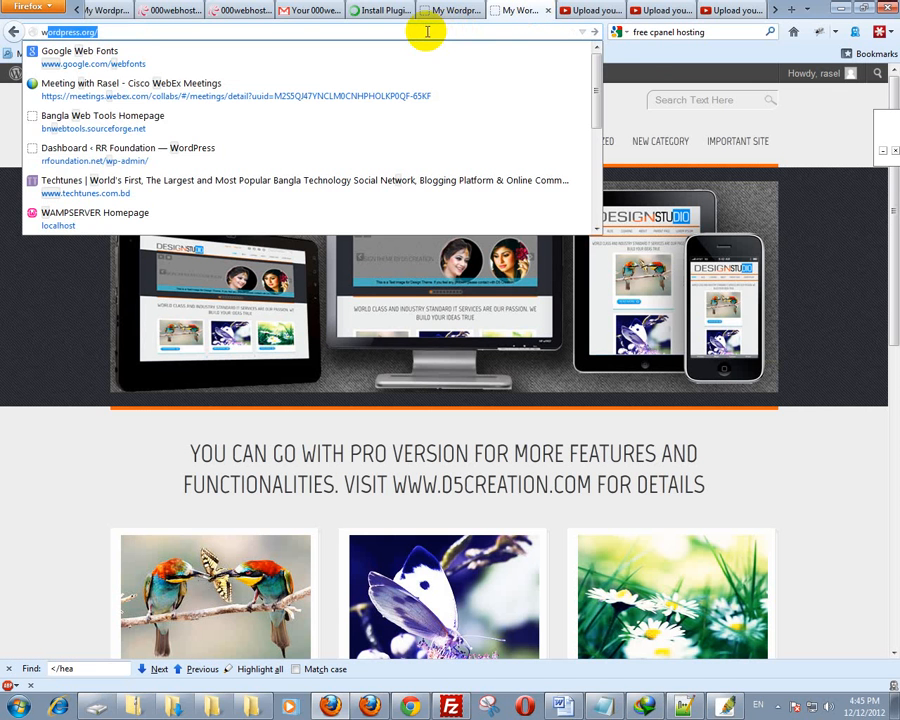
{"action": "key", "text": "Return"}
- Reload the stalled plugin installation page in the site's admin area
{"action": "left_click", "coordinate": [392, 11]}
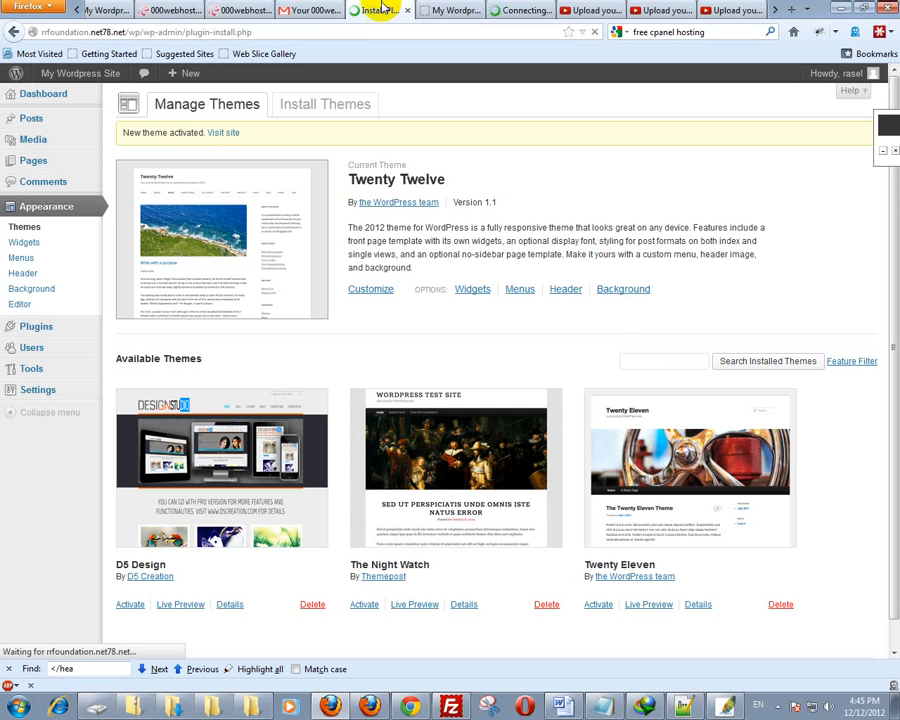
{"action": "left_click", "coordinate": [360, 32]}
{"action": "key", "text": "Return"}
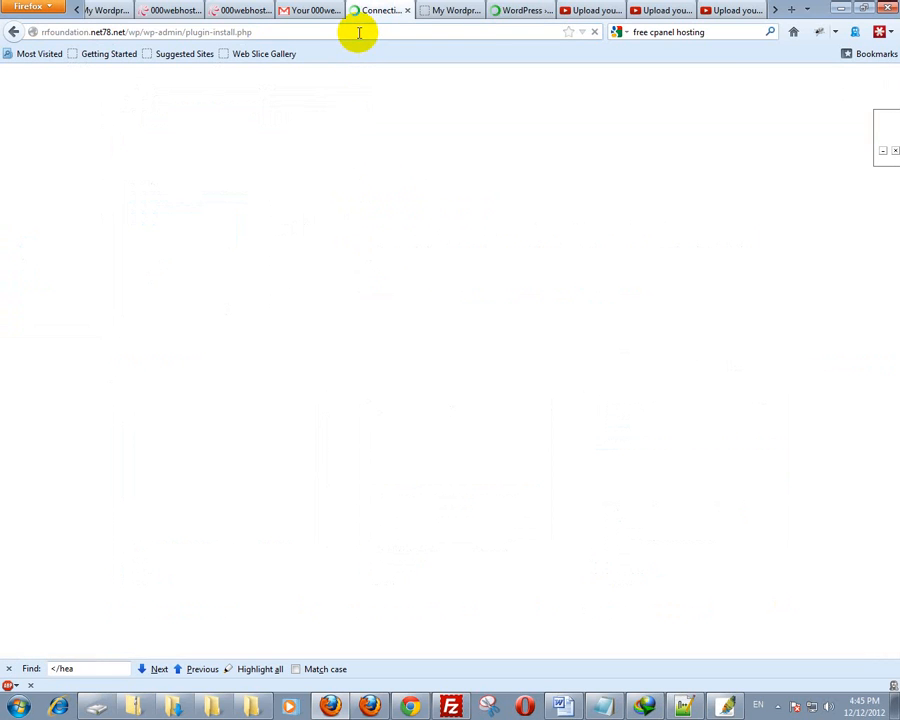
- Open the WordPress.org plugin directory and look through its featured, most popular and newest plugins
{"action": "left_click", "coordinate": [522, 10]}
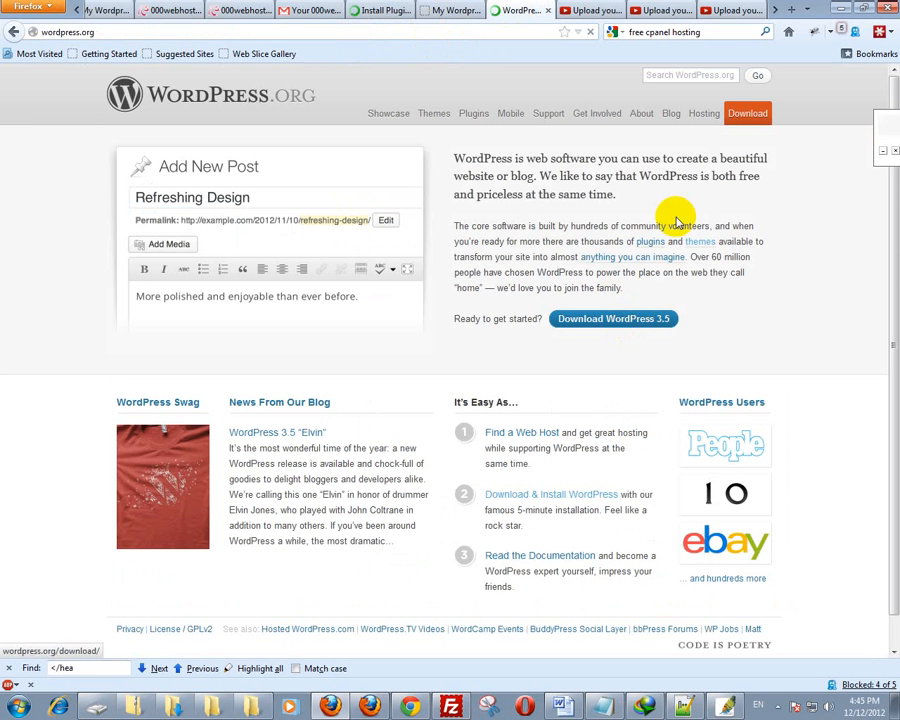
{"action": "left_click", "coordinate": [483, 124]}
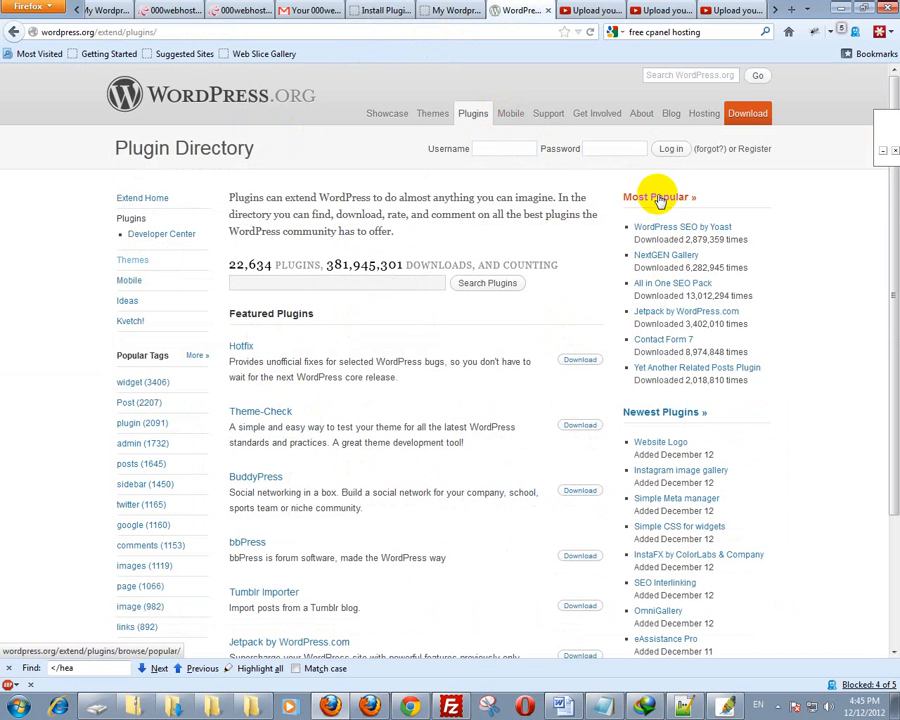
{"action": "scroll", "coordinate": [600, 398], "scroll_direction": "down", "scroll_amount": 3}
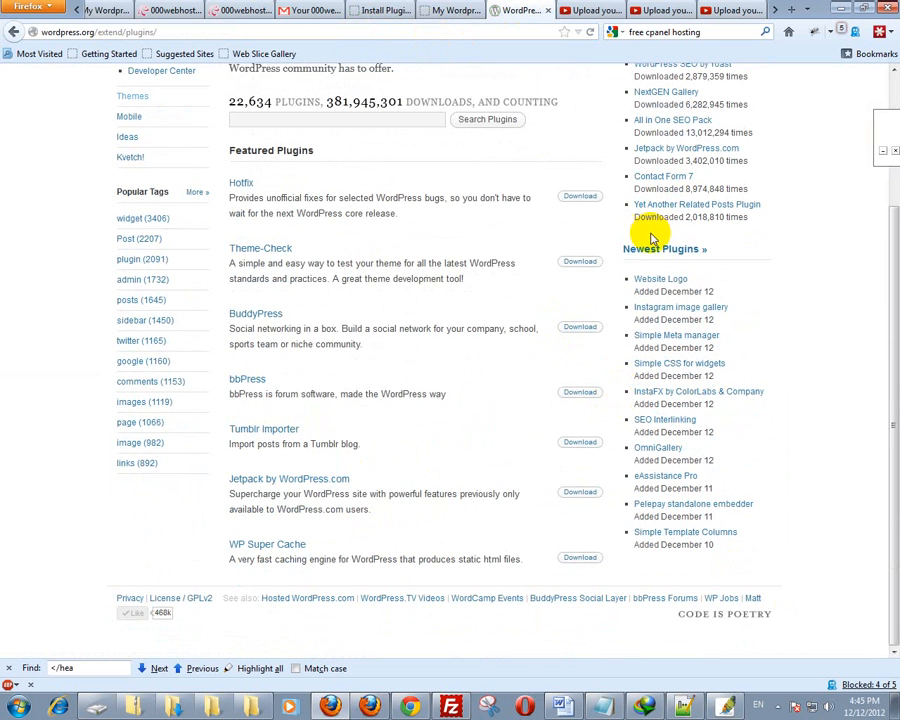
{"action": "scroll", "coordinate": [600, 290], "scroll_direction": "up", "scroll_amount": 3}
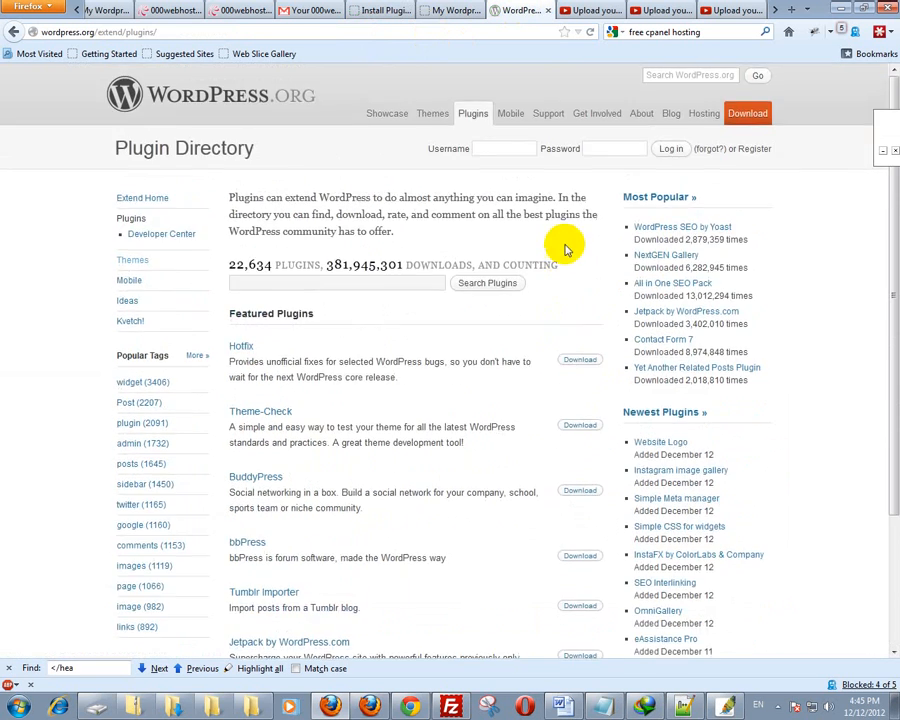
- Search the site's plugin installer for "wp copy protect", then install and activate WP-Copyright-Protection
{"action": "left_click", "coordinate": [453, 8]}
{"action": "left_click", "coordinate": [375, 10]}
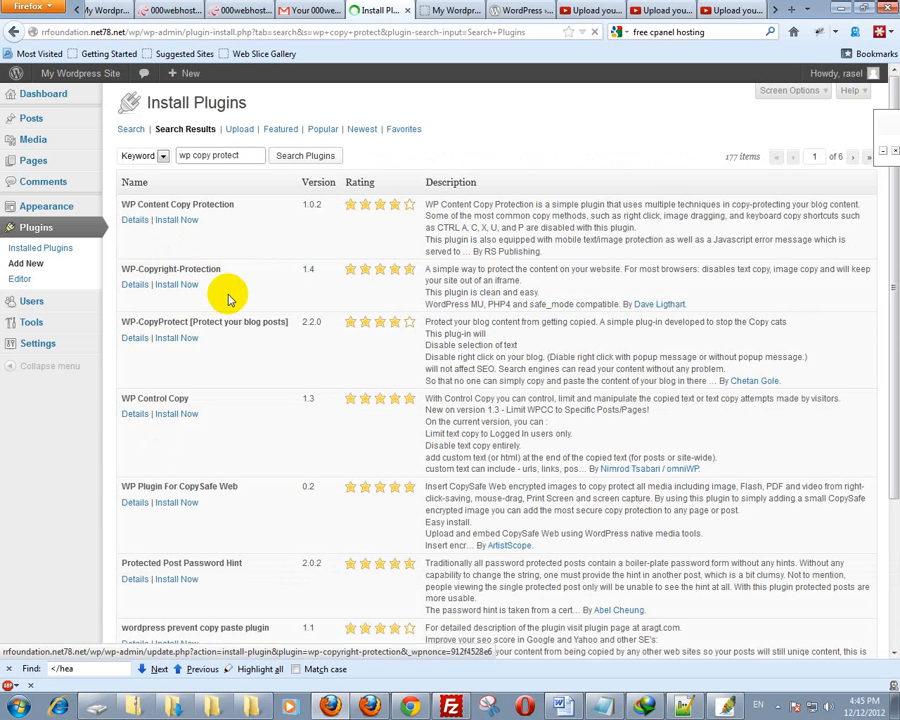
{"action": "left_click", "coordinate": [176, 286]}
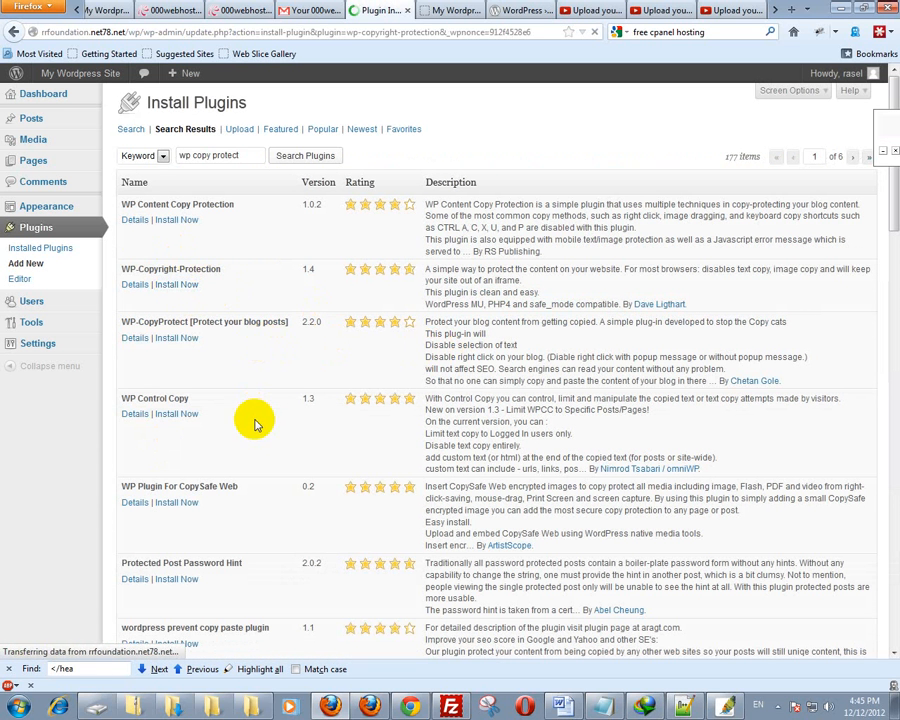
{"action": "left_click", "coordinate": [150, 211]}
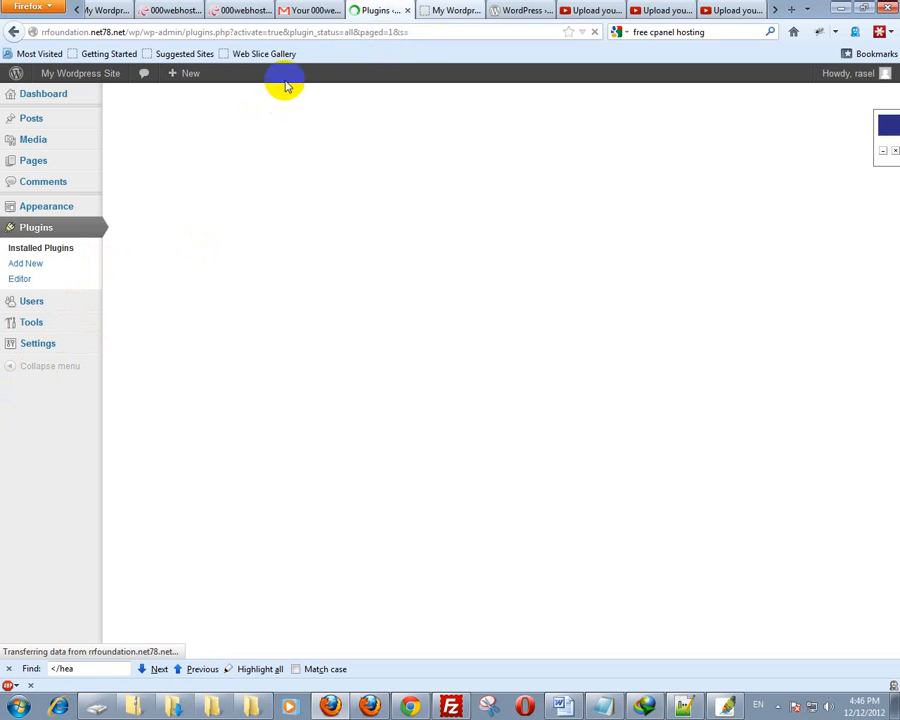
- Leave the slow-loading plugin list for the Dashboard and open the WP-Copyright-Protection settings
{"action": "left_click", "coordinate": [435, 33]}
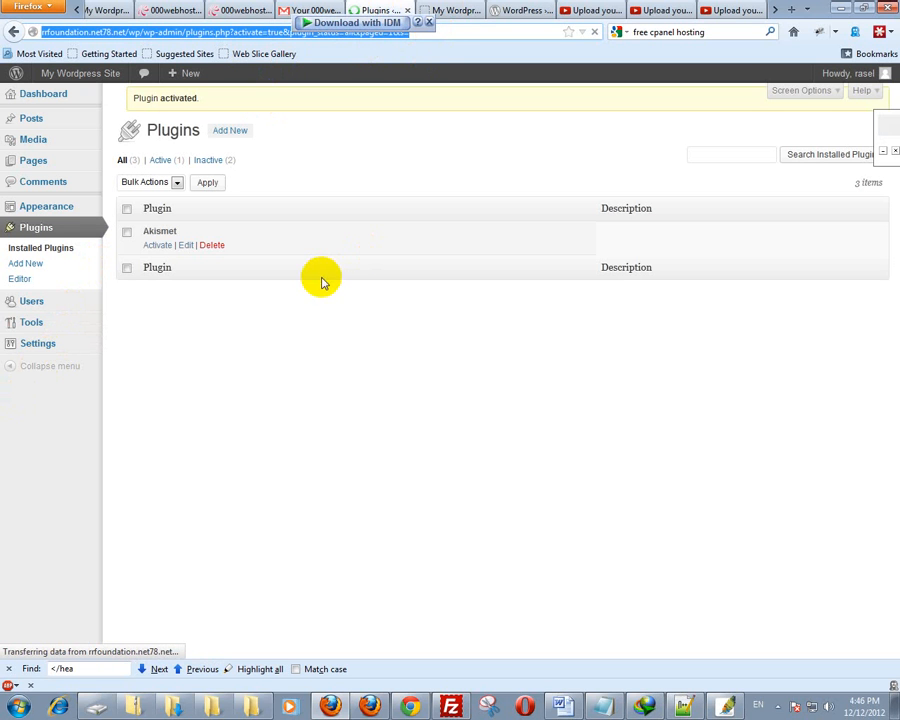
{"action": "left_click", "coordinate": [429, 24]}
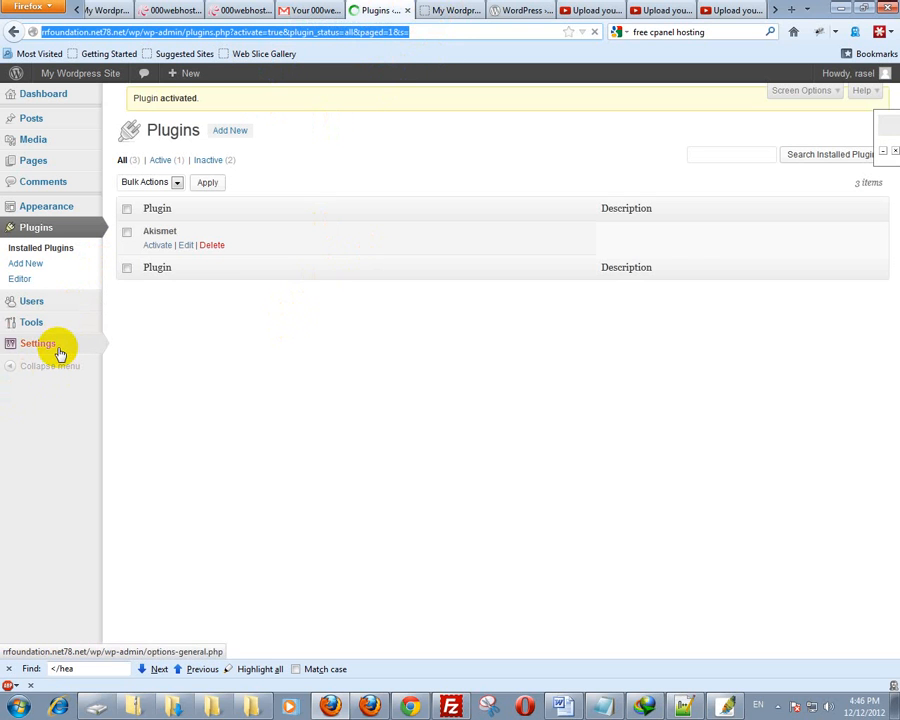
{"action": "left_click", "coordinate": [62, 97]}
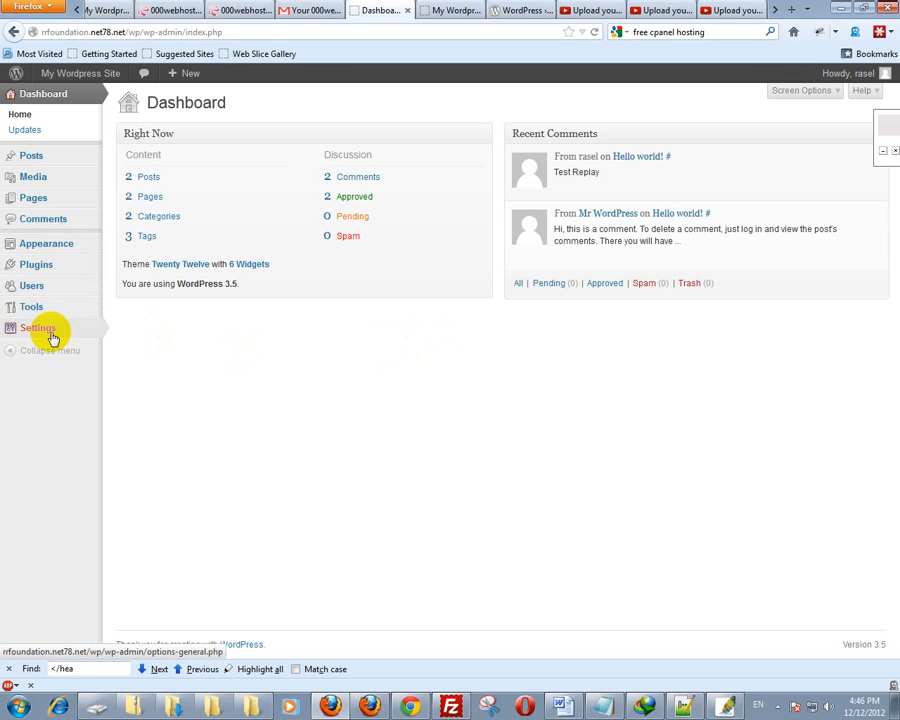
{"action": "mouse_move", "coordinate": [54, 330]}
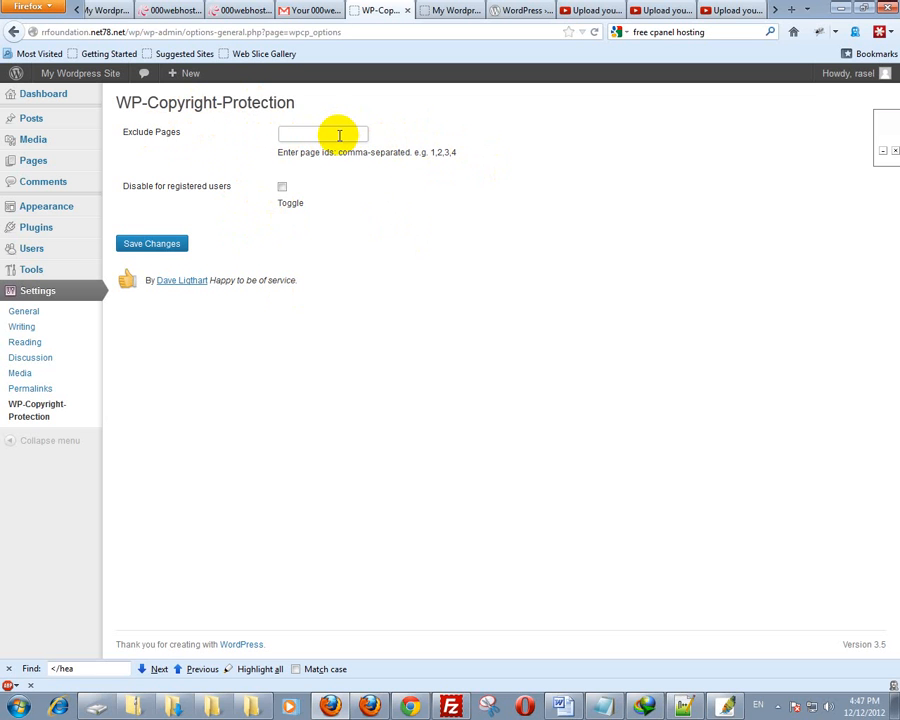
- Open the post categories list in a separate tab, look through it, and return to the WP-Copyright-Protection settings
{"action": "middle_click", "coordinate": [35, 121]}
{"action": "left_click", "coordinate": [437, 14]}
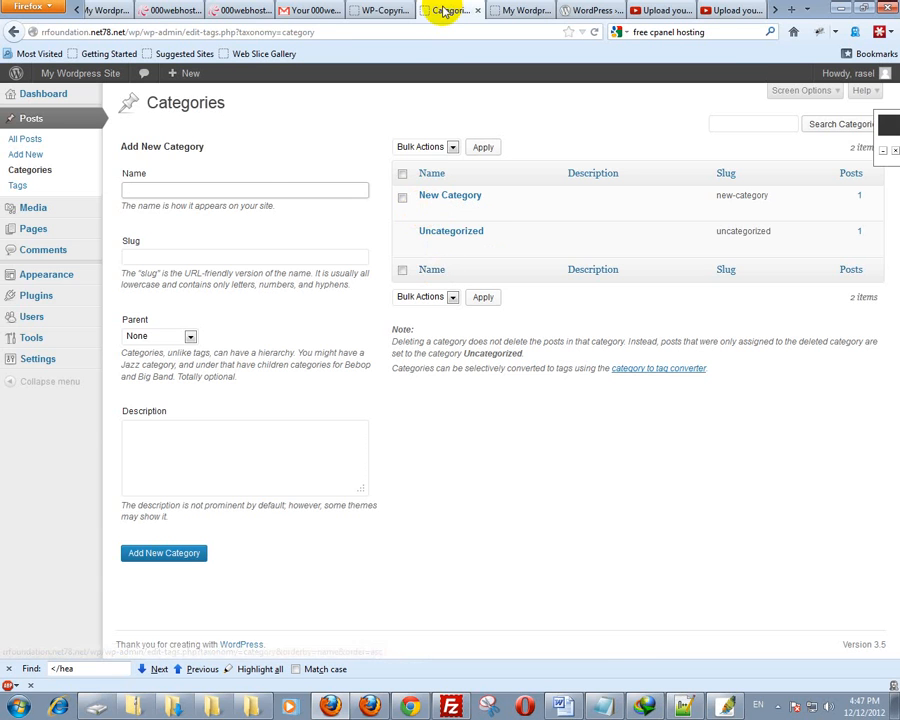
{"action": "left_click", "coordinate": [382, 11]}
- Reload the live site's front page and look up the page ID of the About Us page
{"action": "left_click", "coordinate": [445, 10]}
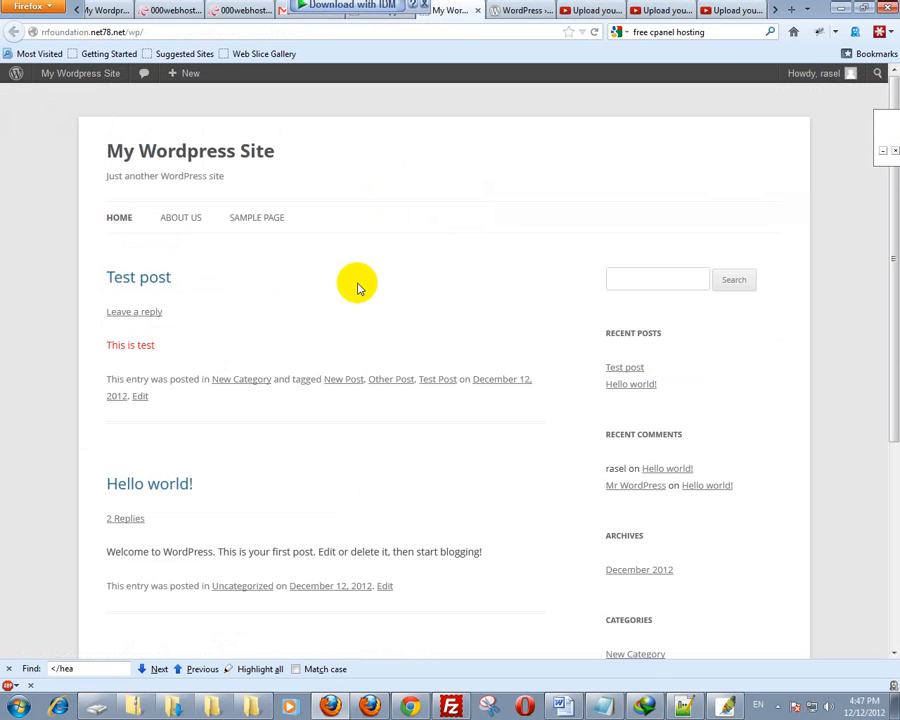
{"action": "key", "text": "F5"}
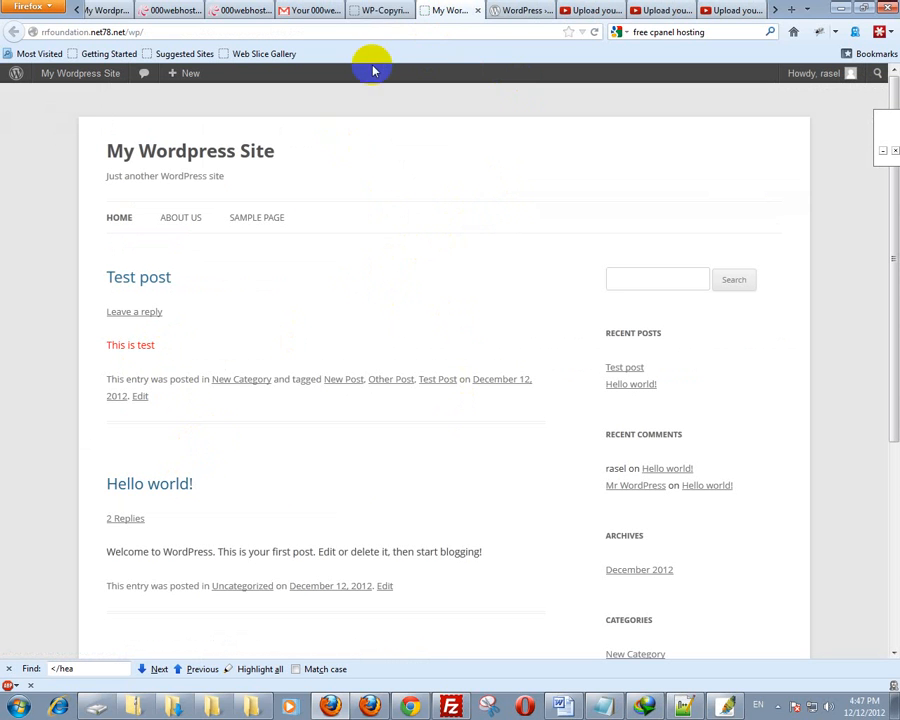
{"action": "left_click", "coordinate": [391, 9]}
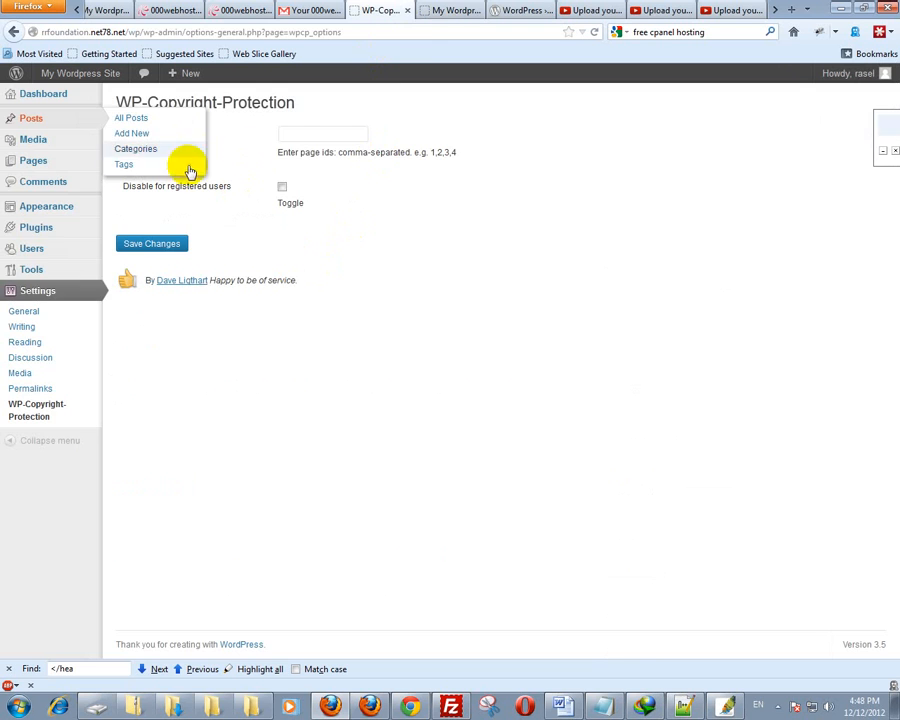
{"action": "left_click", "coordinate": [458, 9]}
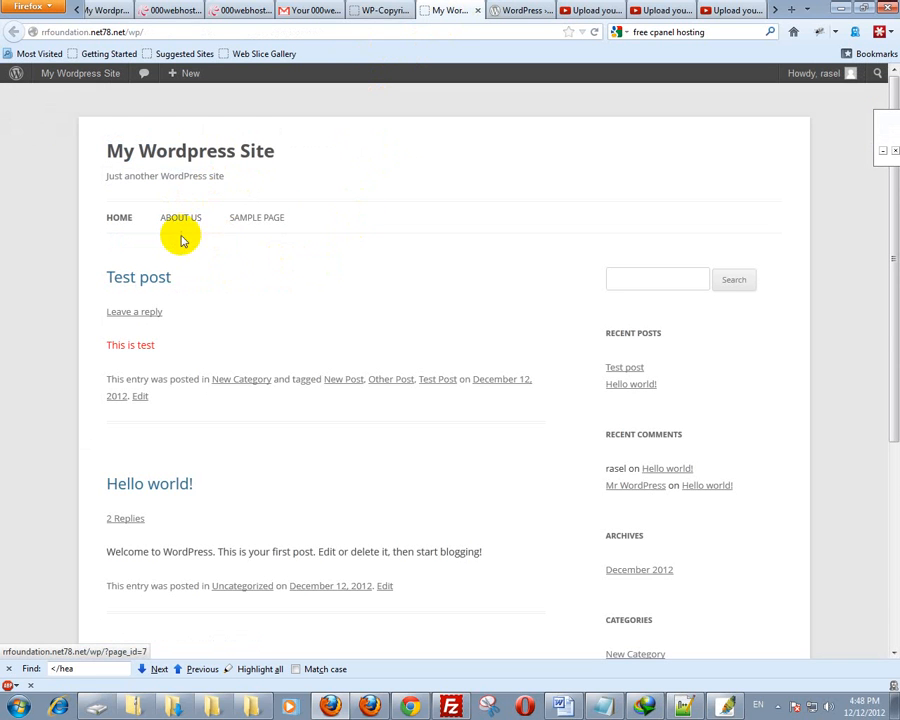
- Exclude page ID 7 from the copy protection and save the WP-Copyright-Protection settings
{"action": "left_click", "coordinate": [393, 9]}
{"action": "left_click", "coordinate": [321, 136]}
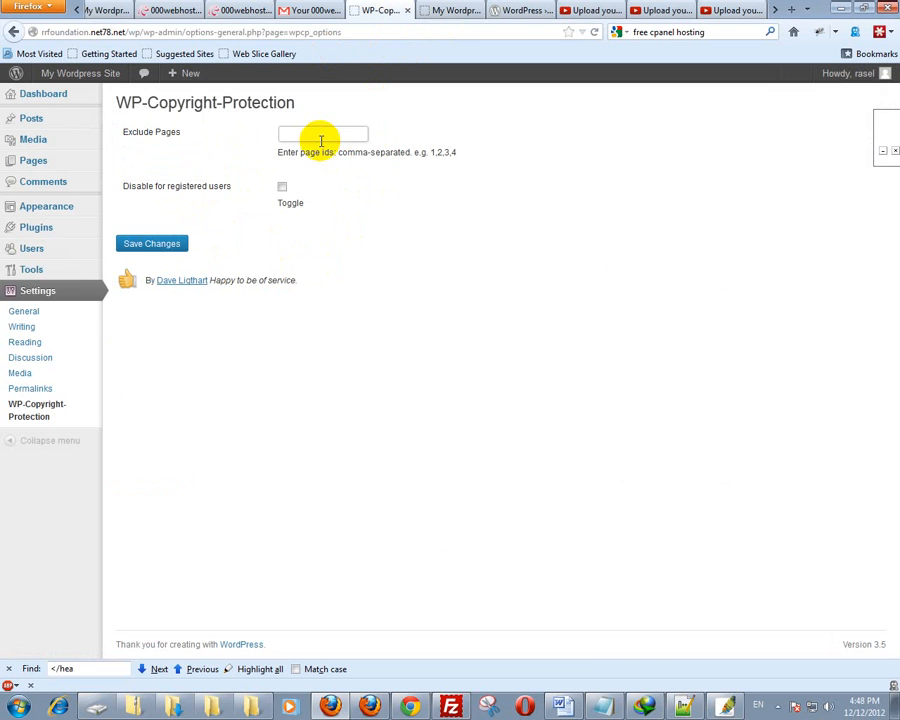
{"action": "type", "text": "7"}
{"action": "left_click", "coordinate": [166, 241]}
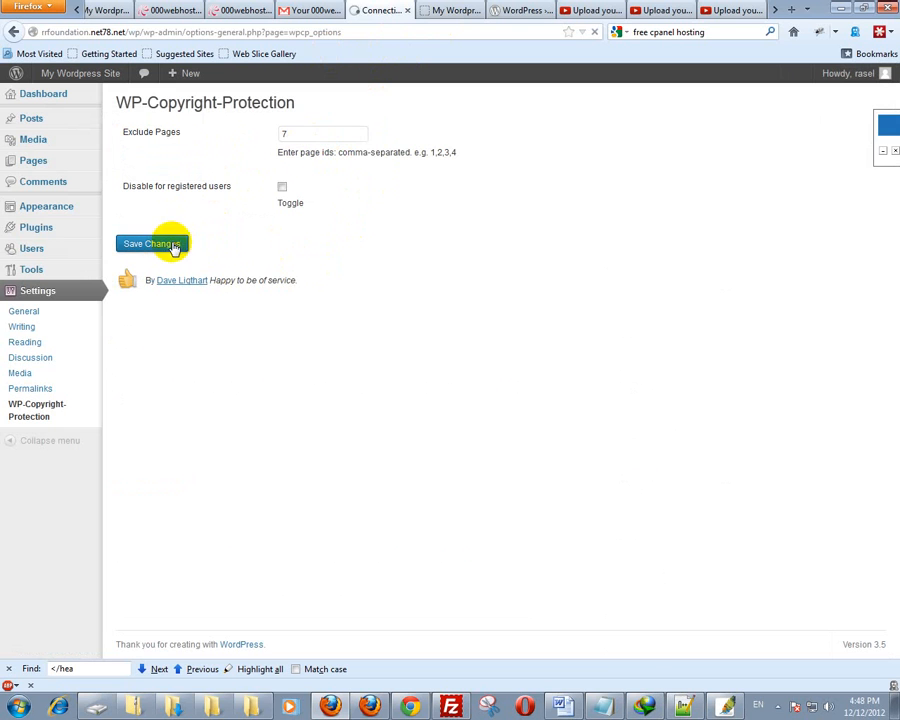
- Test the copy protection on the live site by trying the context menu on the About Us page and opening the Sample Page
{"action": "left_click", "coordinate": [430, 12]}
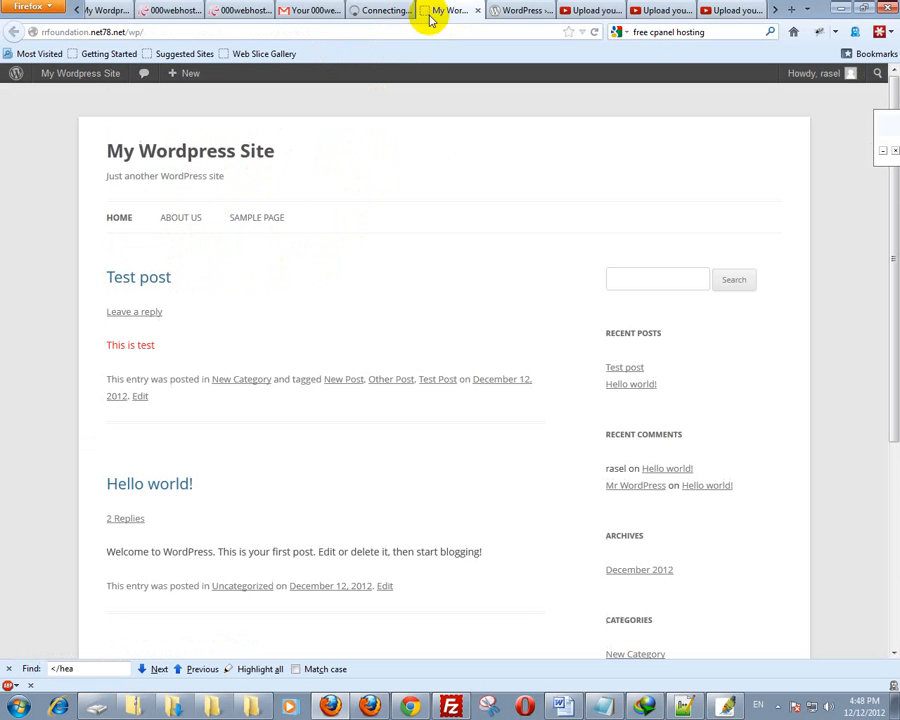
{"action": "left_click", "coordinate": [180, 222]}
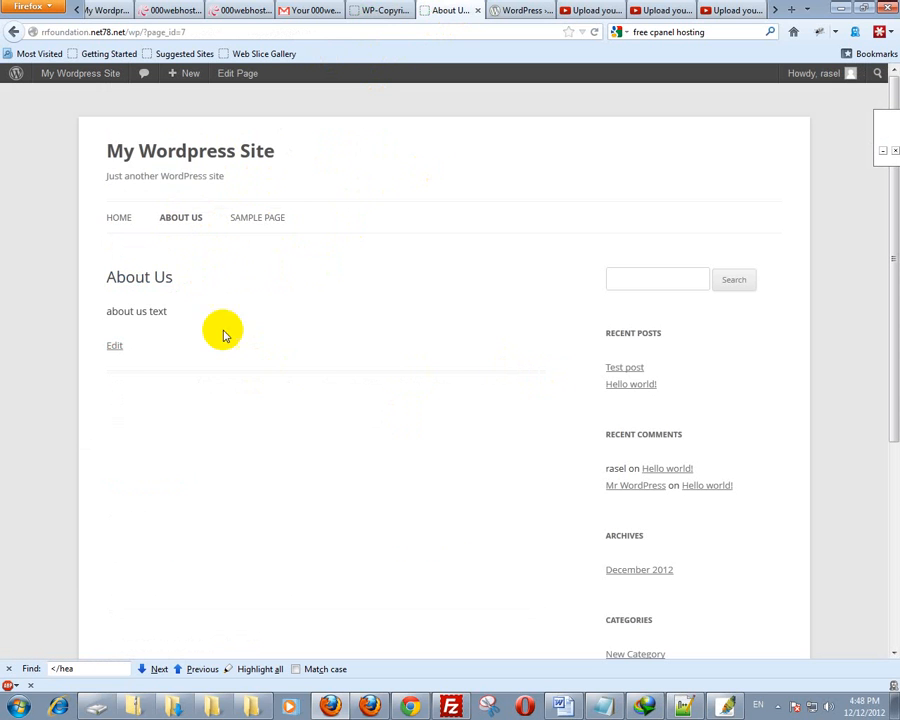
{"action": "right_click", "coordinate": [175, 322]}
{"action": "left_click", "coordinate": [221, 267]}
{"action": "right_click", "coordinate": [175, 270]}
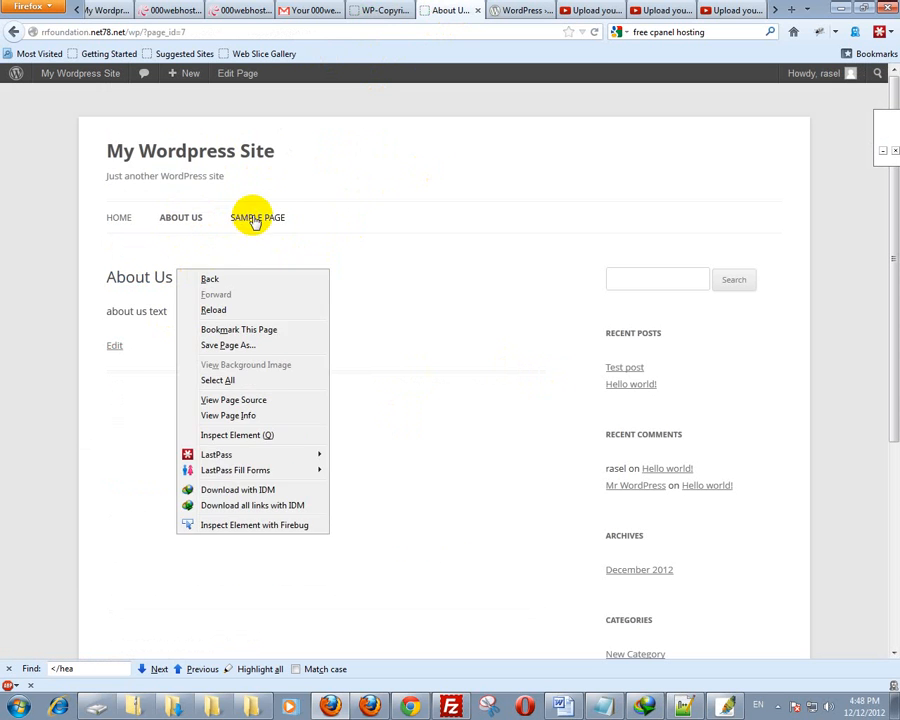
{"action": "left_click", "coordinate": [254, 220]}
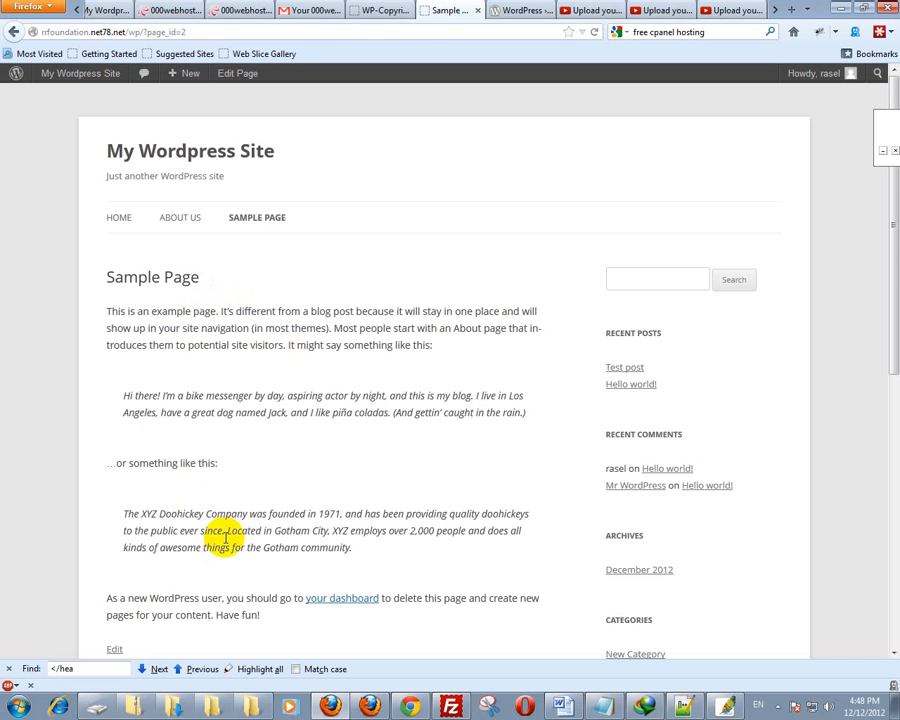
- Search for "lightbox plus" among the plugins available to add and install the Lightbox Plus plugin
{"action": "left_click", "coordinate": [381, 9]}
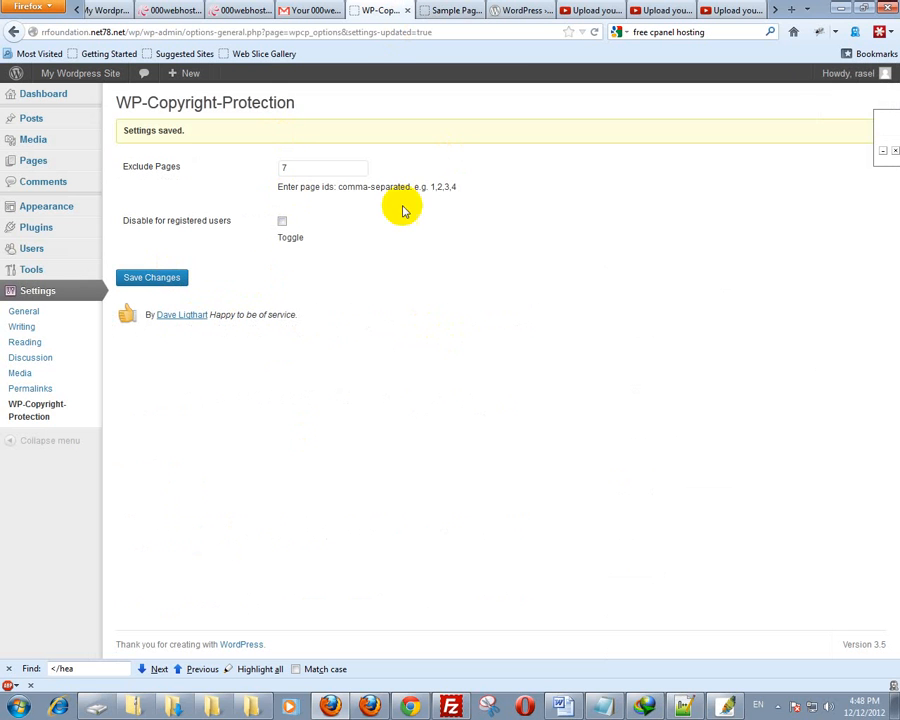
{"action": "left_click", "coordinate": [17, 226]}
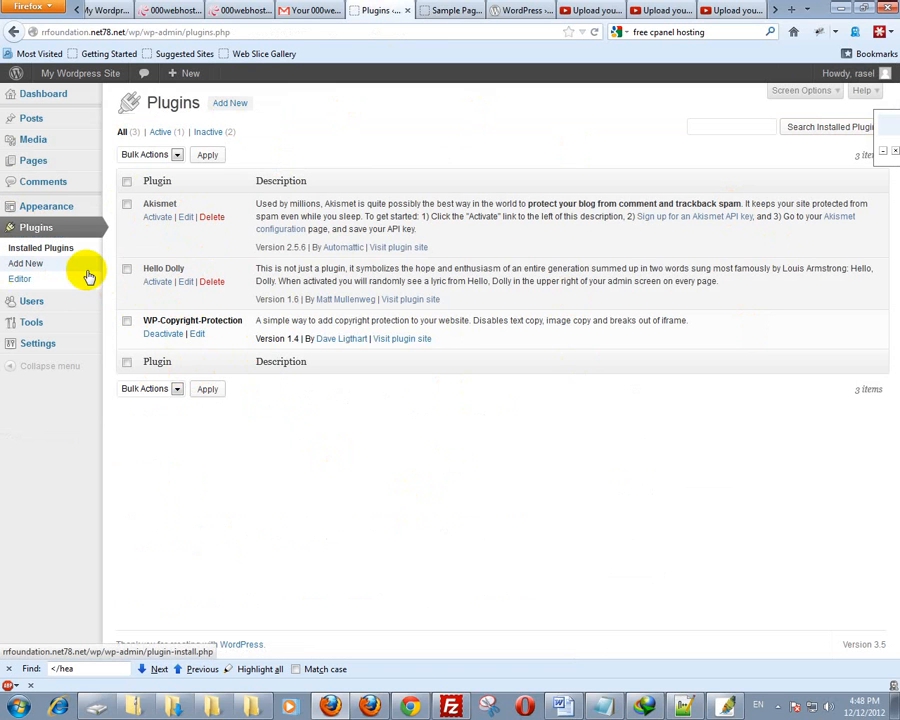
{"action": "left_click", "coordinate": [42, 265]}
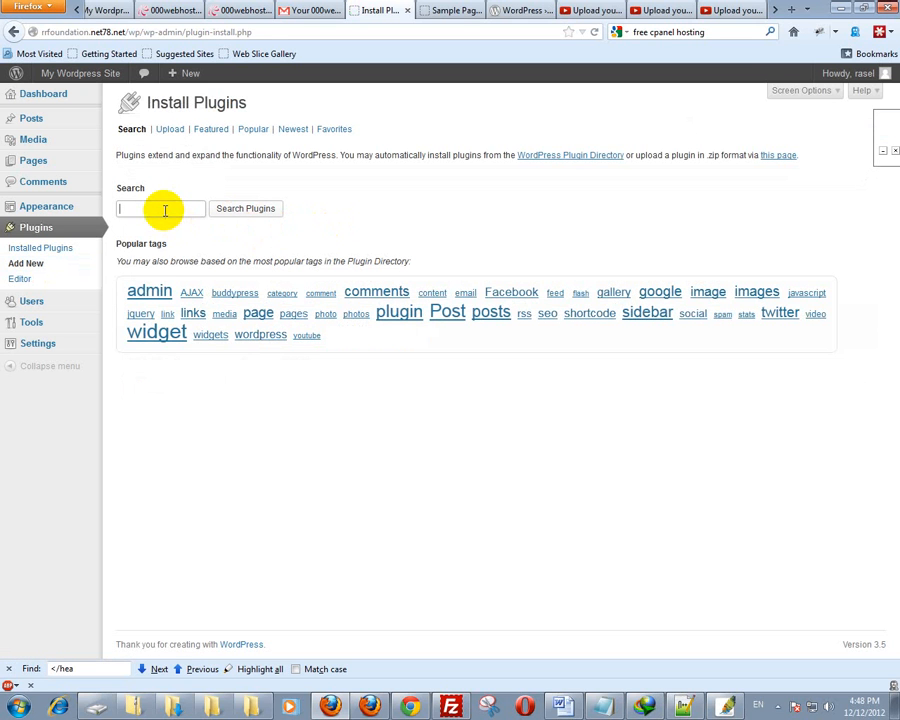
{"action": "left_click", "coordinate": [165, 210]}
{"action": "type", "text": "wp"}
{"action": "key", "text": "Return"}
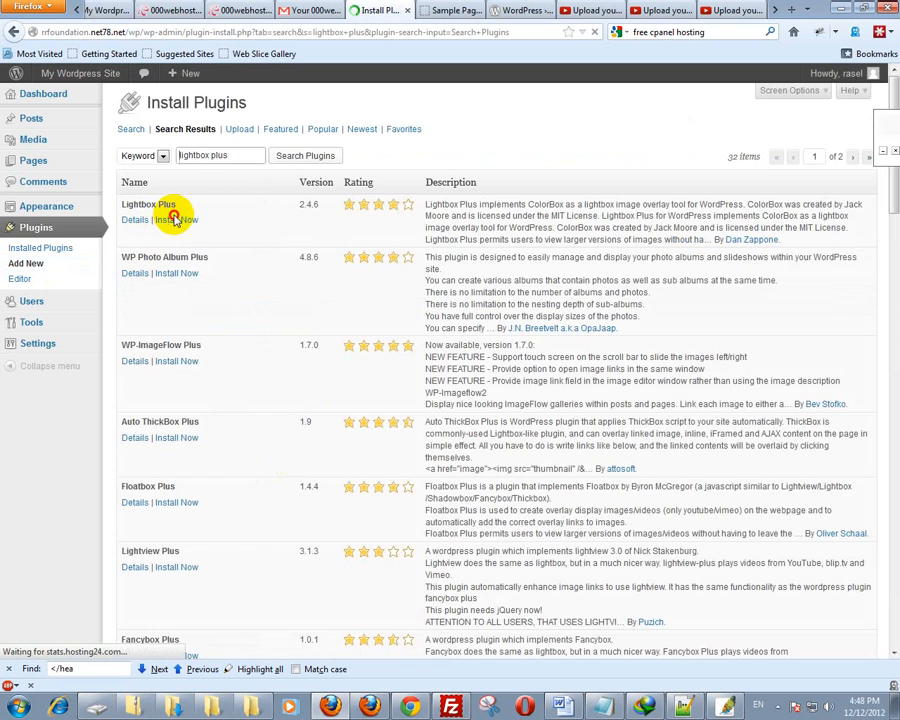
{"action": "left_click", "coordinate": [175, 219]}
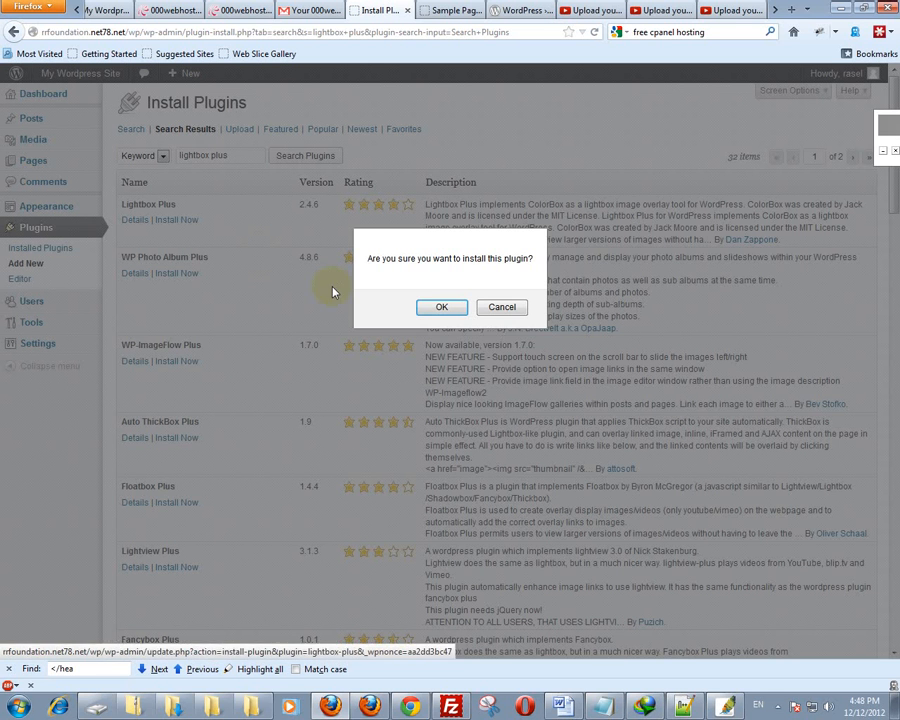
{"action": "left_click", "coordinate": [420, 308]}
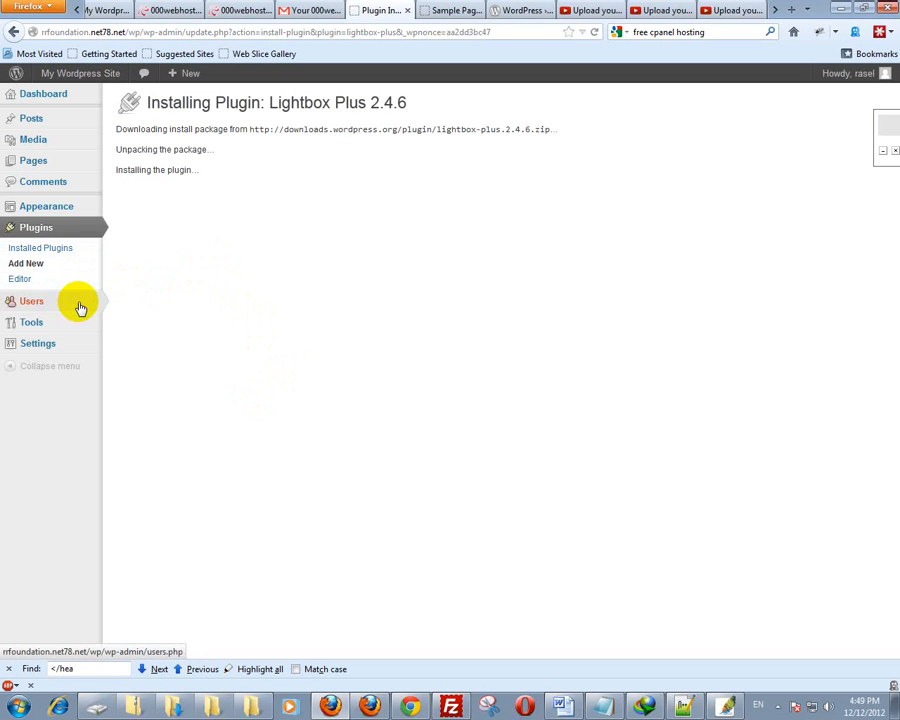
- Try to activate Lightbox Plus from the installed plugins list and delete the plugin together with its files
{"action": "left_click", "coordinate": [44, 252]}
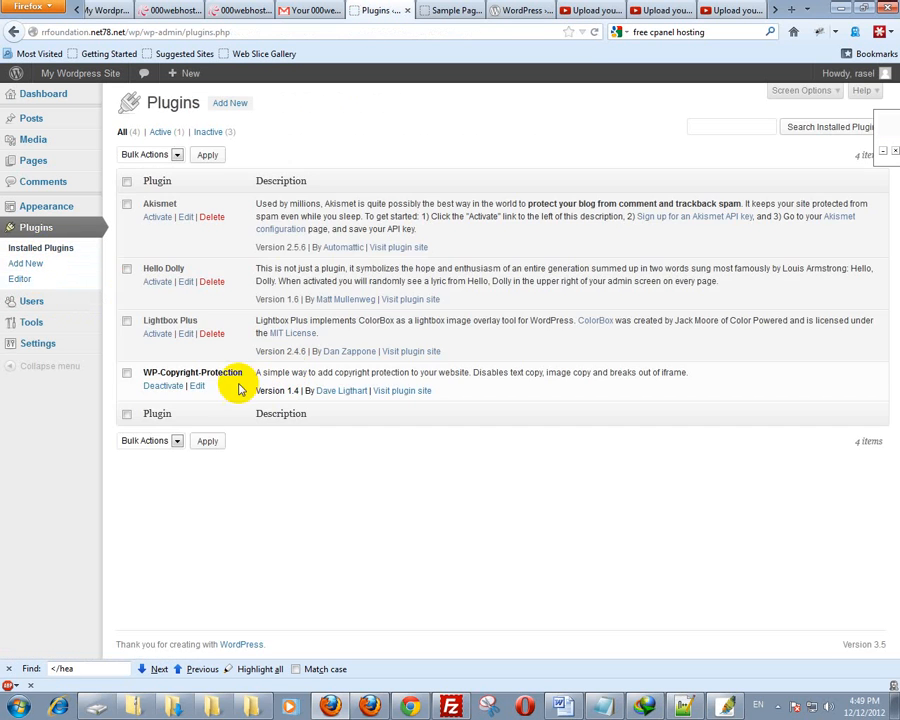
{"action": "left_click", "coordinate": [157, 334]}
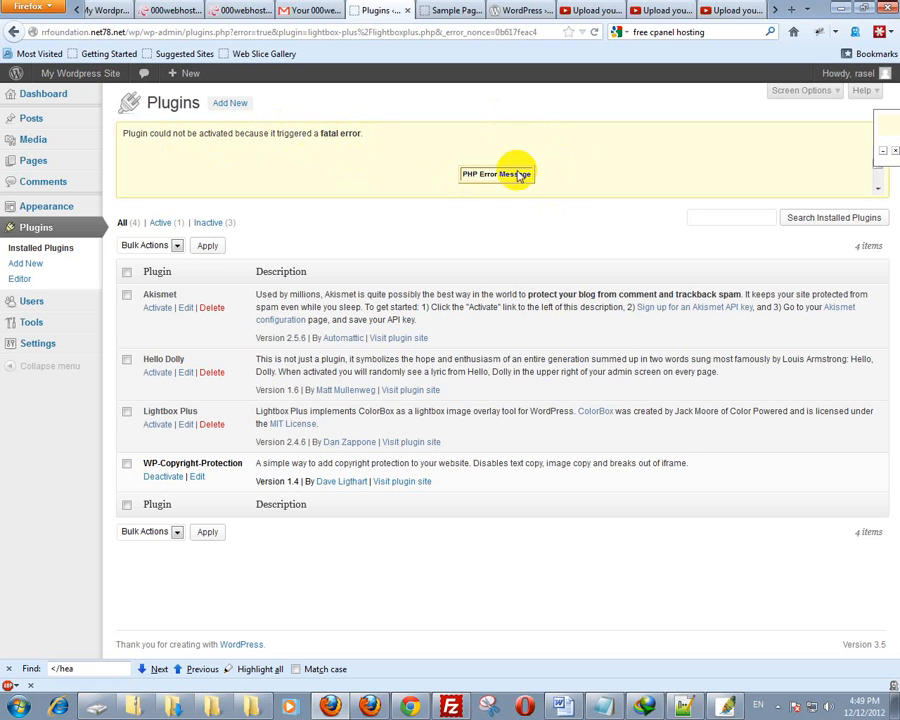
{"action": "left_click_drag", "start_coordinate": [363, 134], "coordinate": [167, 137]}
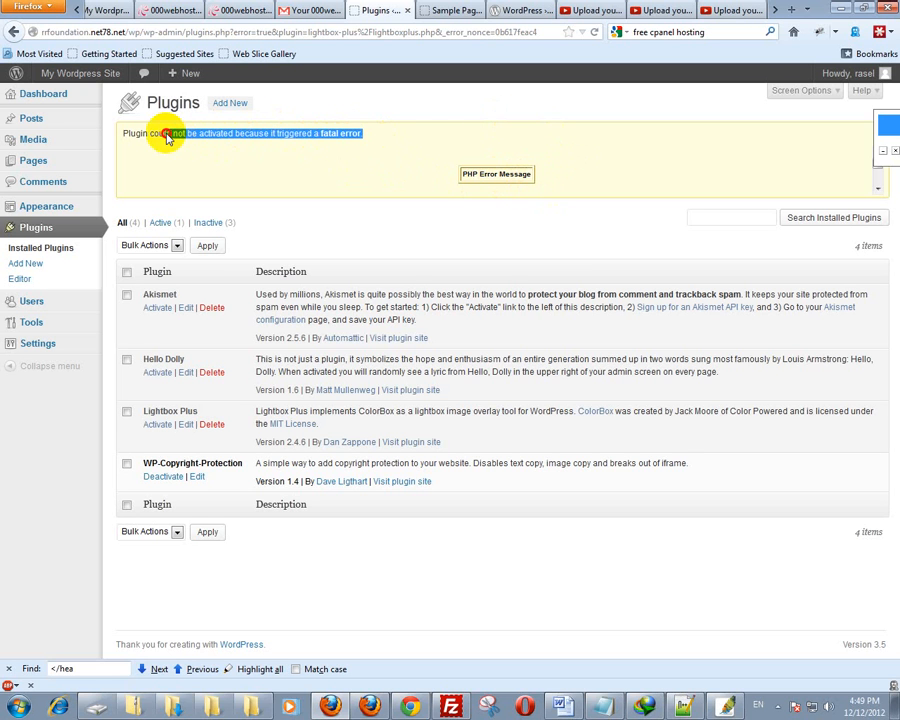
{"action": "left_click", "coordinate": [220, 427]}
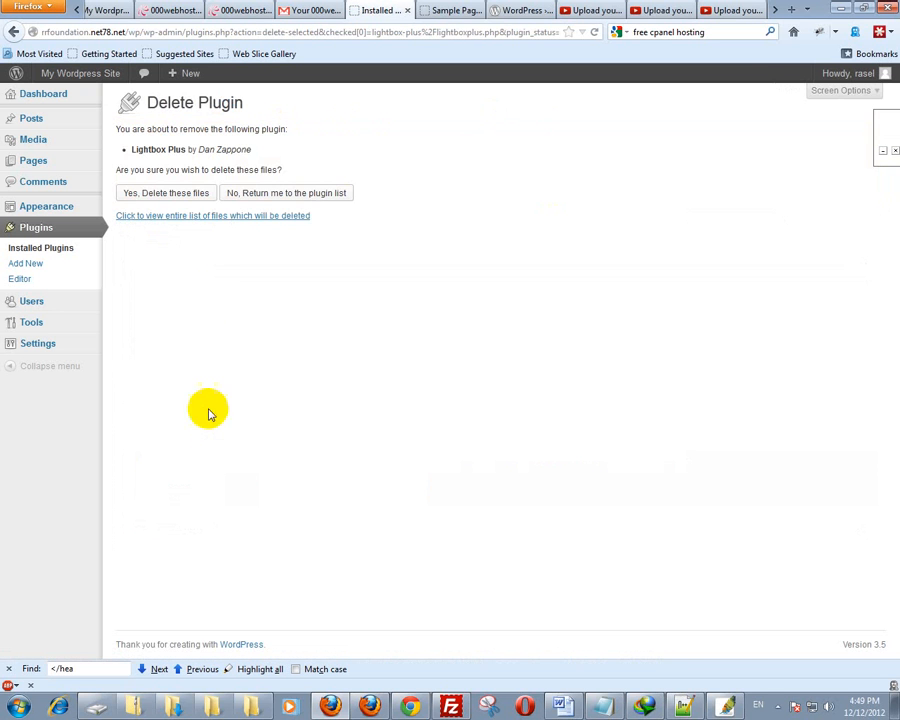
{"action": "left_click", "coordinate": [172, 199]}
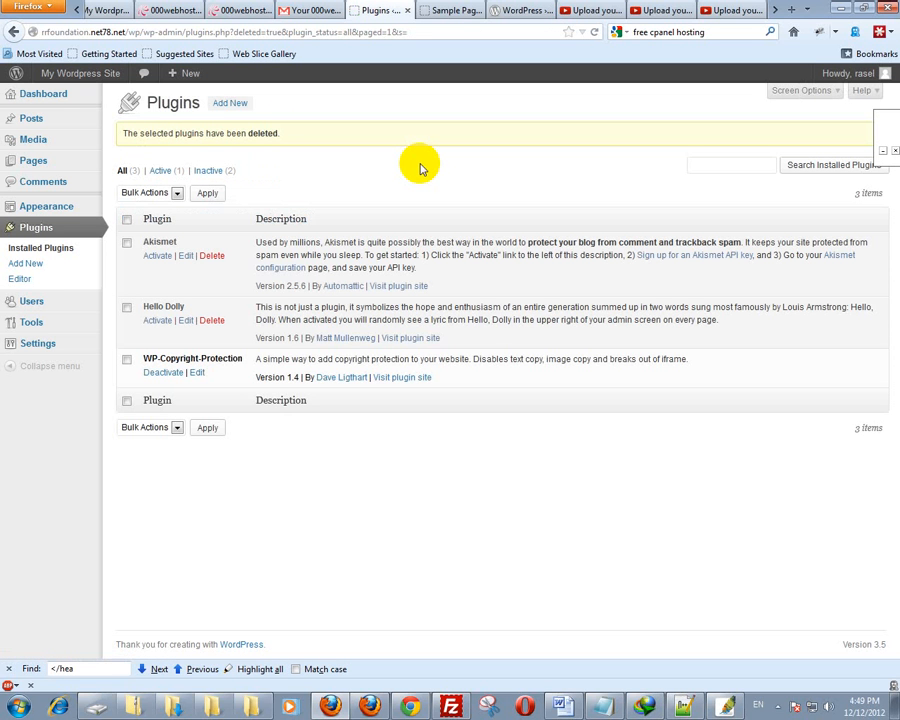
{"action": "left_click", "coordinate": [512, 10]}
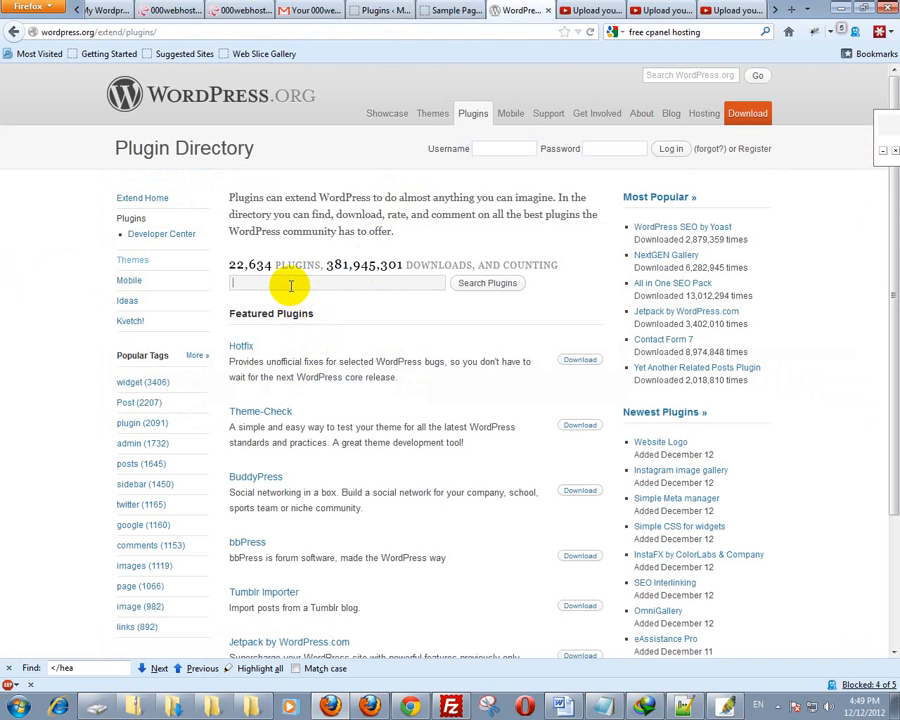
{"action": "left_click", "coordinate": [462, 10]}
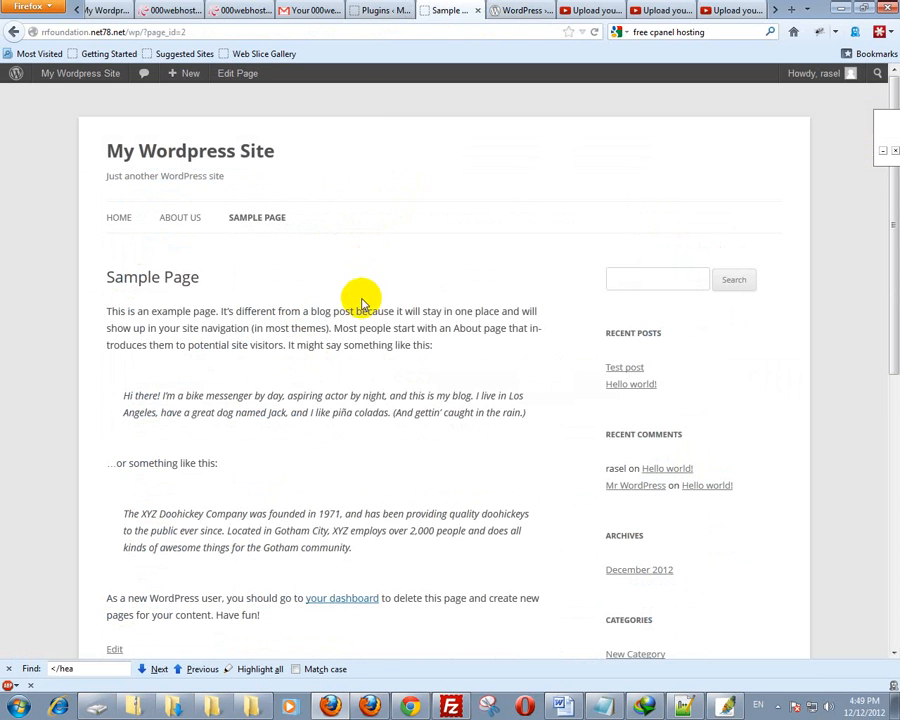
{"action": "left_click", "coordinate": [378, 9]}
- Search the plugins available to add for "sociable"
{"action": "left_click", "coordinate": [25, 265]}
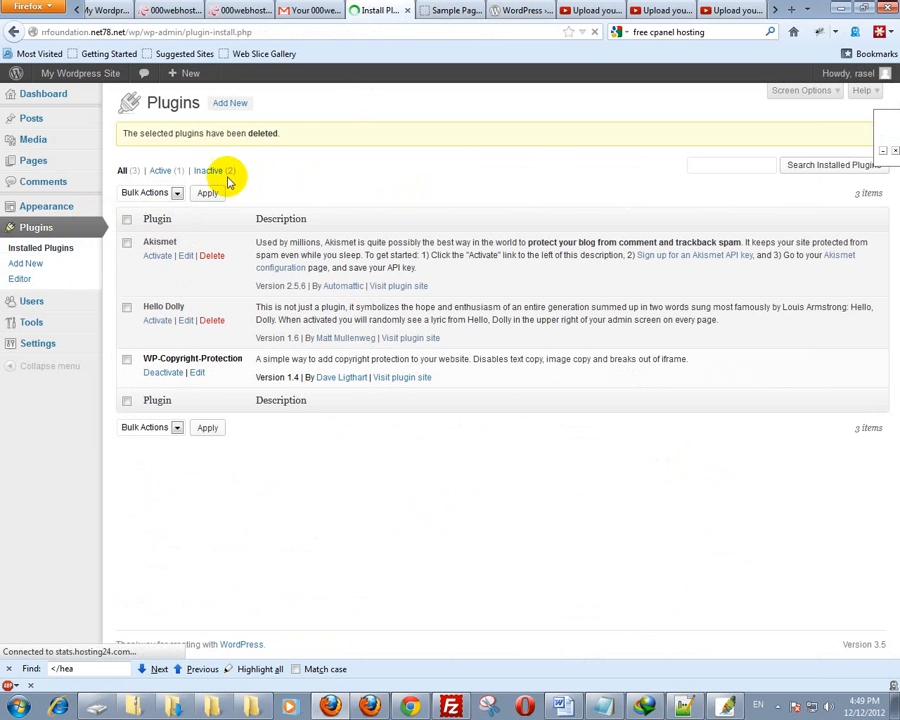
{"action": "left_click", "coordinate": [164, 208]}
{"action": "type", "text": "sociable"}
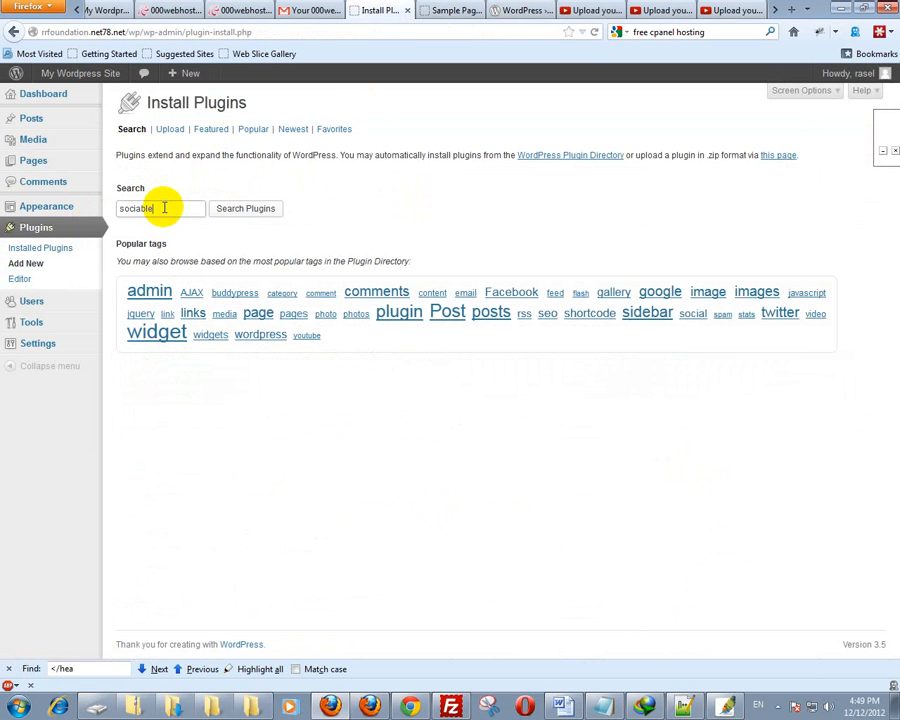
{"action": "key", "text": "Return"}
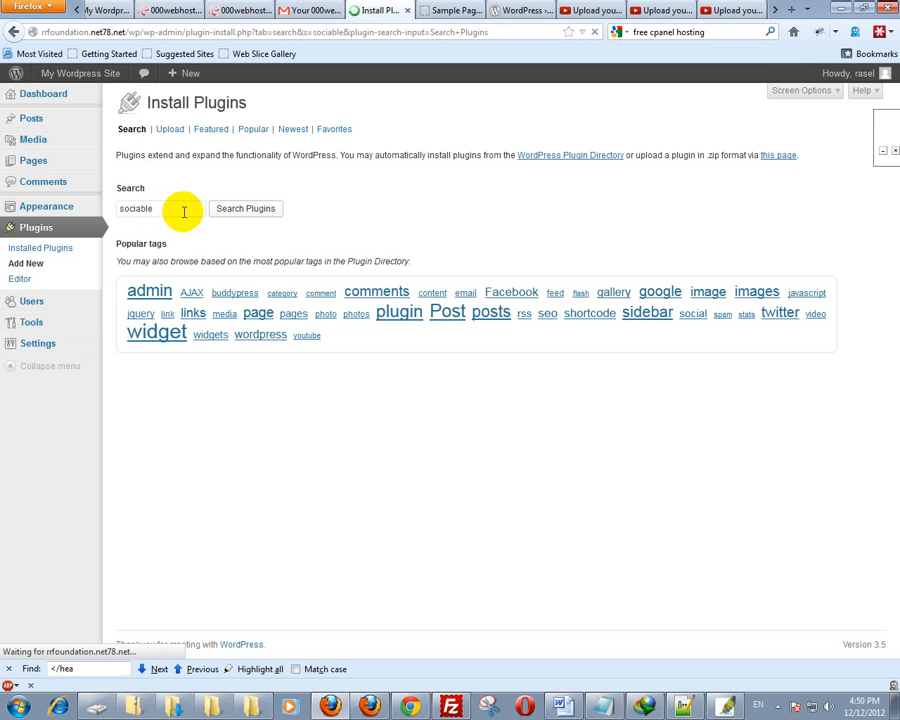
- Examine the plugin and download totals in the WordPress.org Plugin Directory and the lower part of the live Sample Page
{"action": "left_click", "coordinate": [528, 8]}
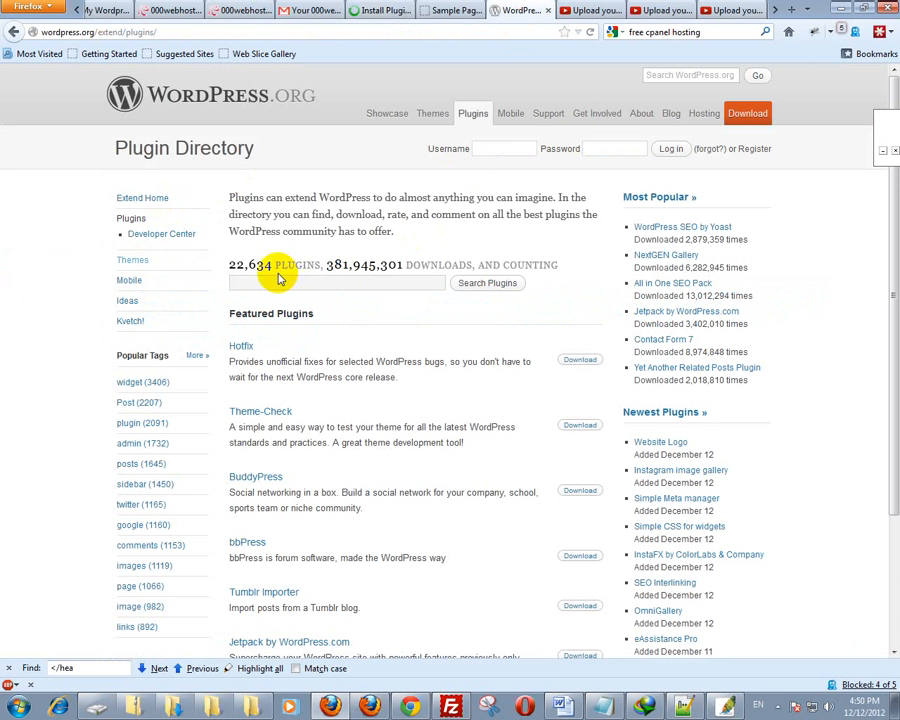
{"action": "left_click_drag", "start_coordinate": [227, 269], "coordinate": [285, 265]}
{"action": "left_click", "coordinate": [303, 263]}
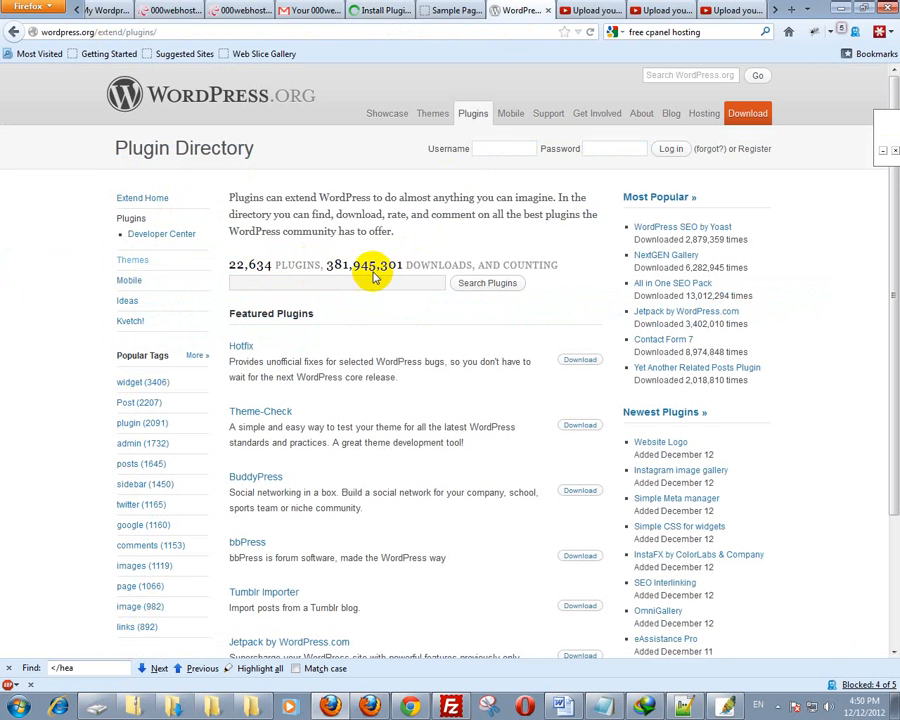
{"action": "left_click_drag", "start_coordinate": [325, 266], "coordinate": [404, 266]}
{"action": "left_click", "coordinate": [381, 12]}
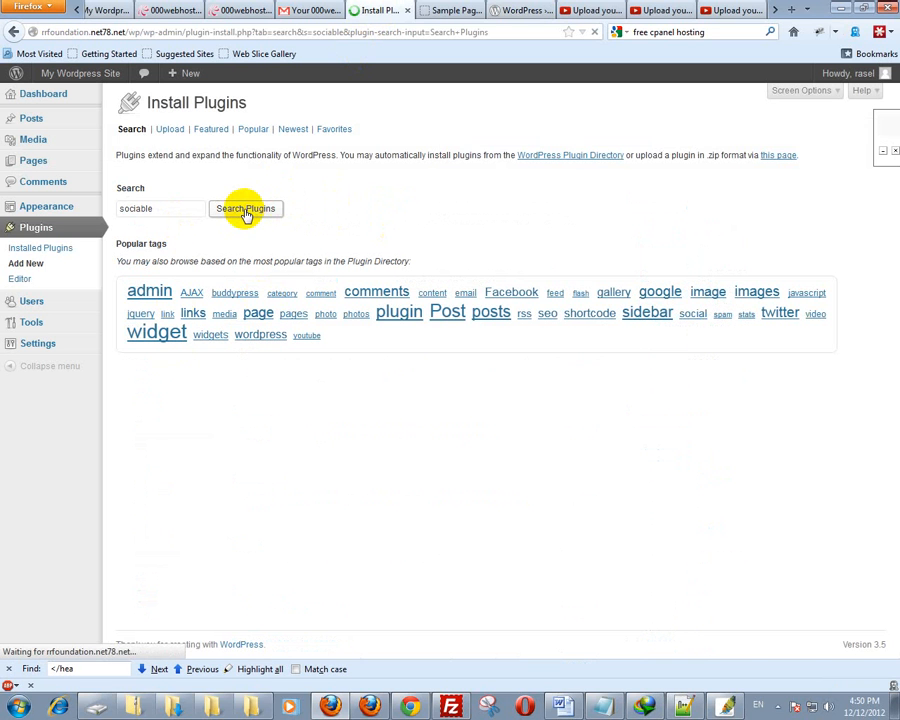
{"action": "left_click", "coordinate": [443, 8]}
{"action": "scroll", "coordinate": [147, 368], "scroll_direction": "down", "scroll_amount": 10}
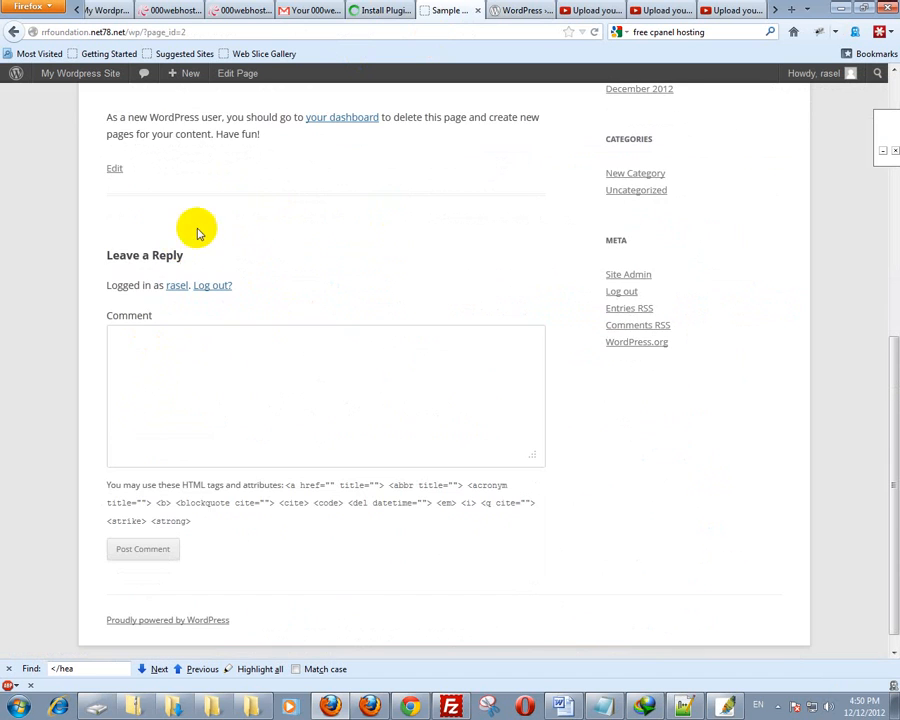
- Open the bbPress plugin in the WordPress.org Plugin Directory and read its description, installation instructions and reviews
{"action": "left_click", "coordinate": [515, 10]}
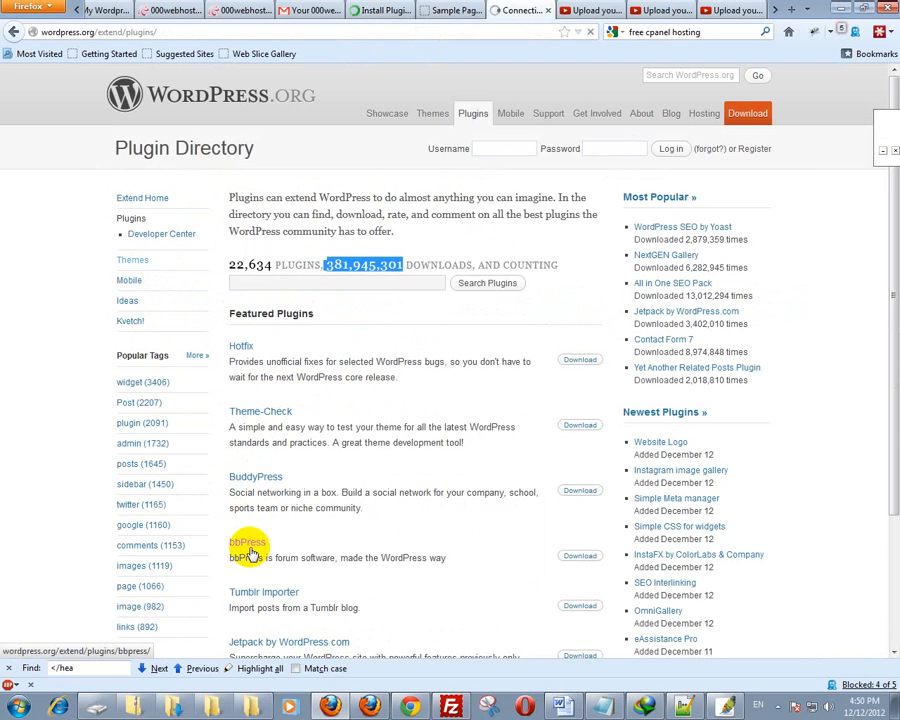
{"action": "left_click", "coordinate": [250, 548]}
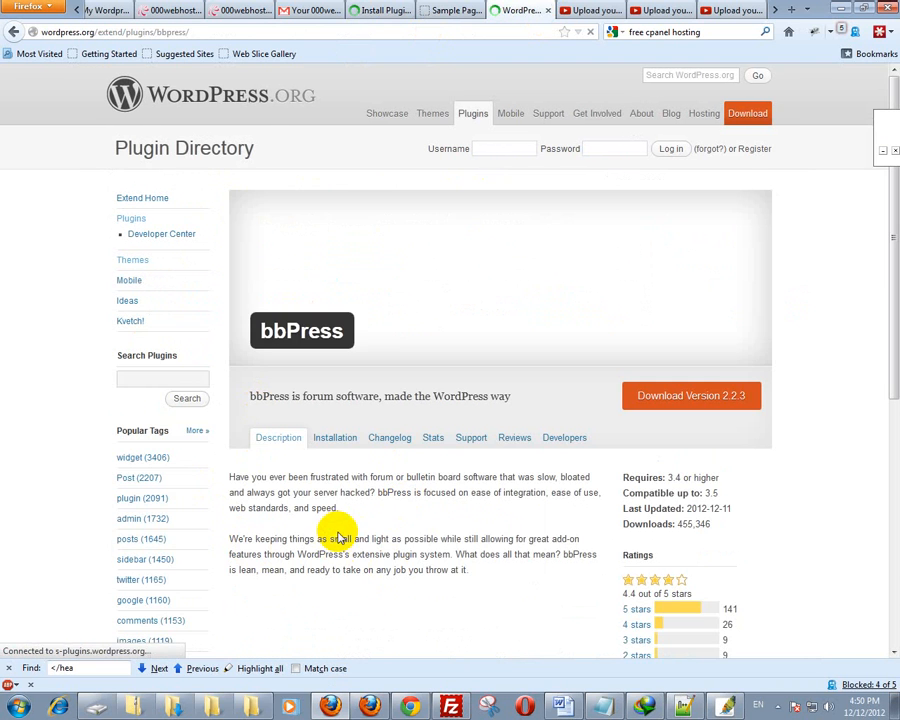
{"action": "scroll", "coordinate": [330, 545], "scroll_direction": "down", "scroll_amount": 6}
{"action": "scroll", "coordinate": [287, 542], "scroll_direction": "up", "scroll_amount": 3}
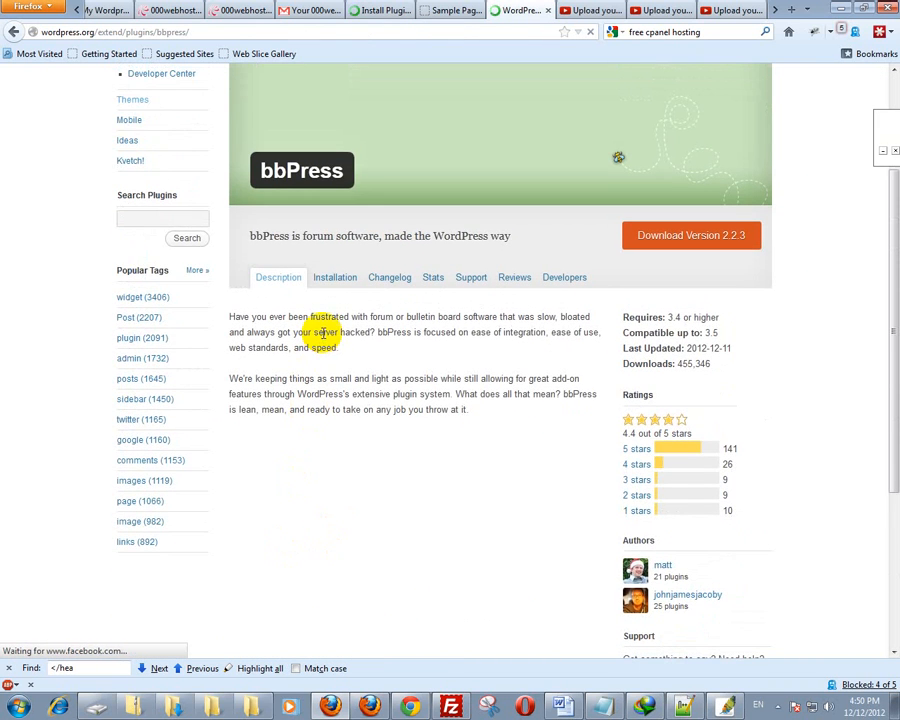
{"action": "left_click", "coordinate": [330, 280]}
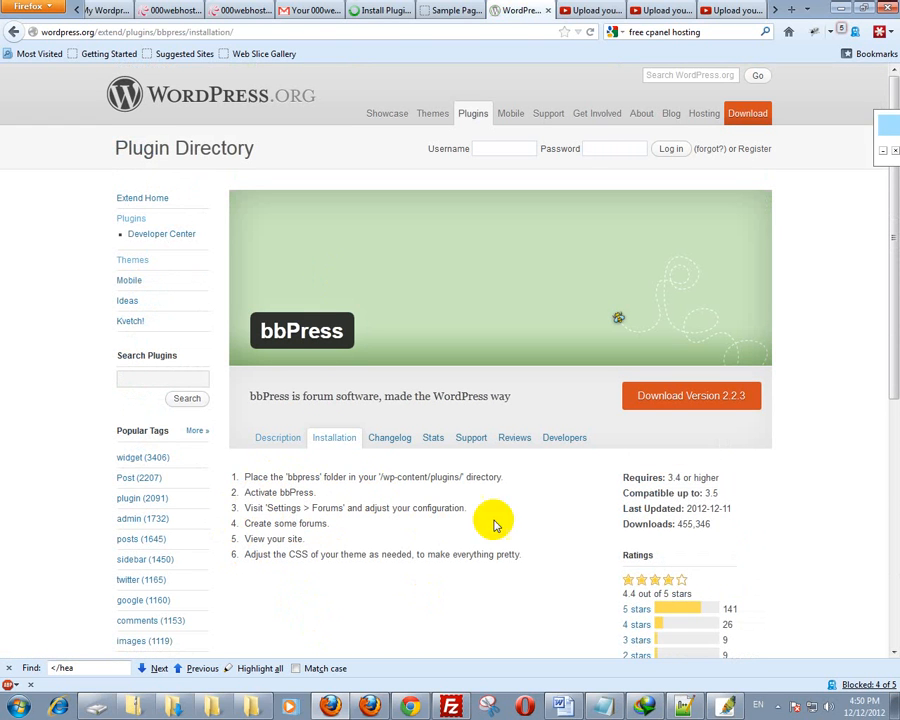
{"action": "left_click", "coordinate": [513, 441]}
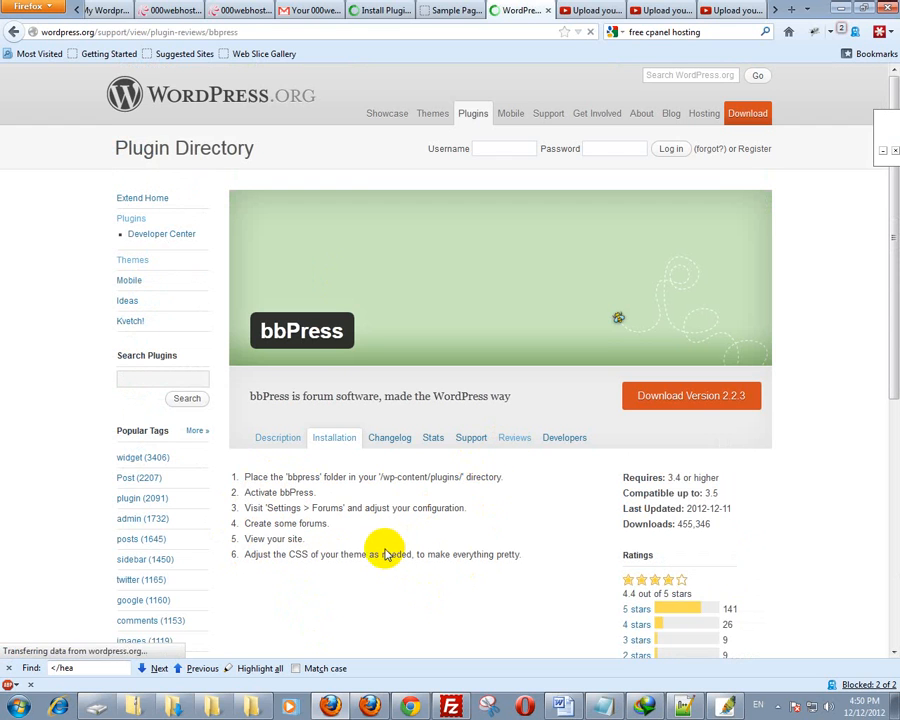
{"action": "scroll", "coordinate": [333, 546], "scroll_direction": "down", "scroll_amount": 8}
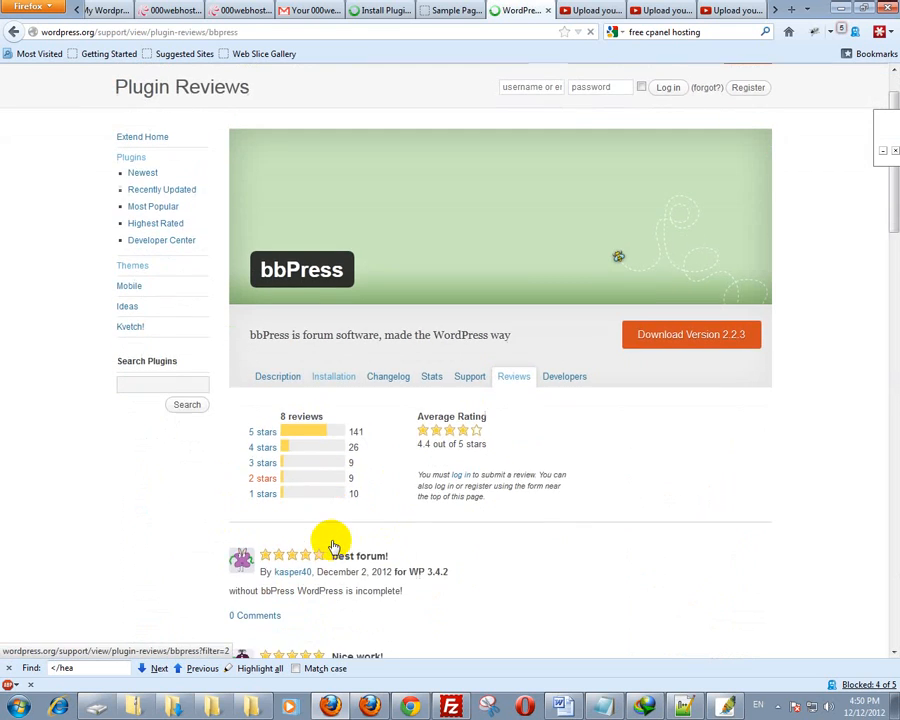
{"action": "scroll", "coordinate": [358, 510], "scroll_direction": "down", "scroll_amount": 15}
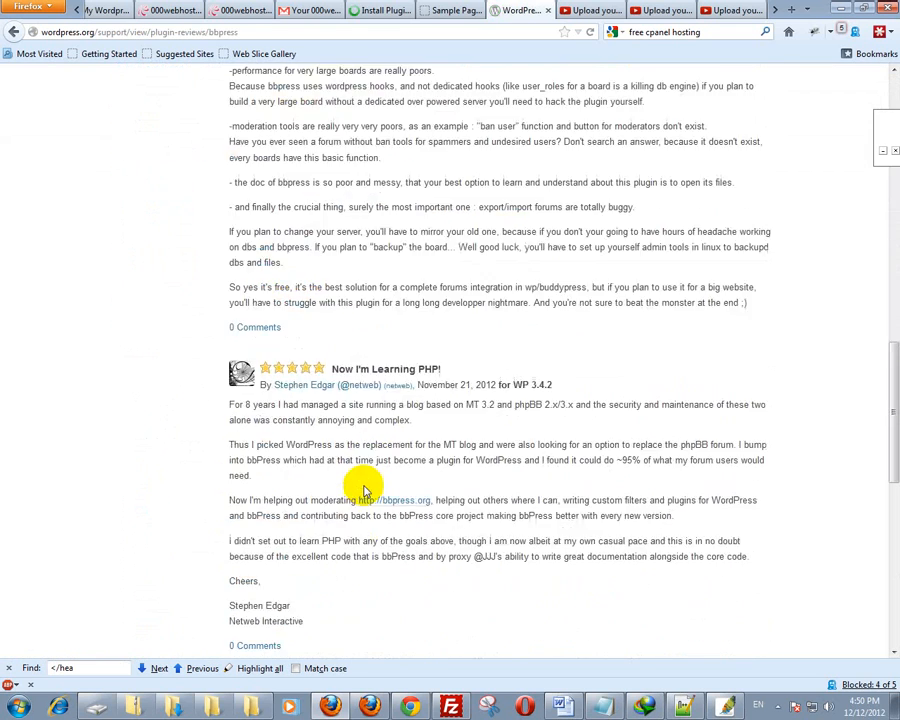
{"action": "scroll", "coordinate": [366, 510], "scroll_direction": "up", "scroll_amount": 20}
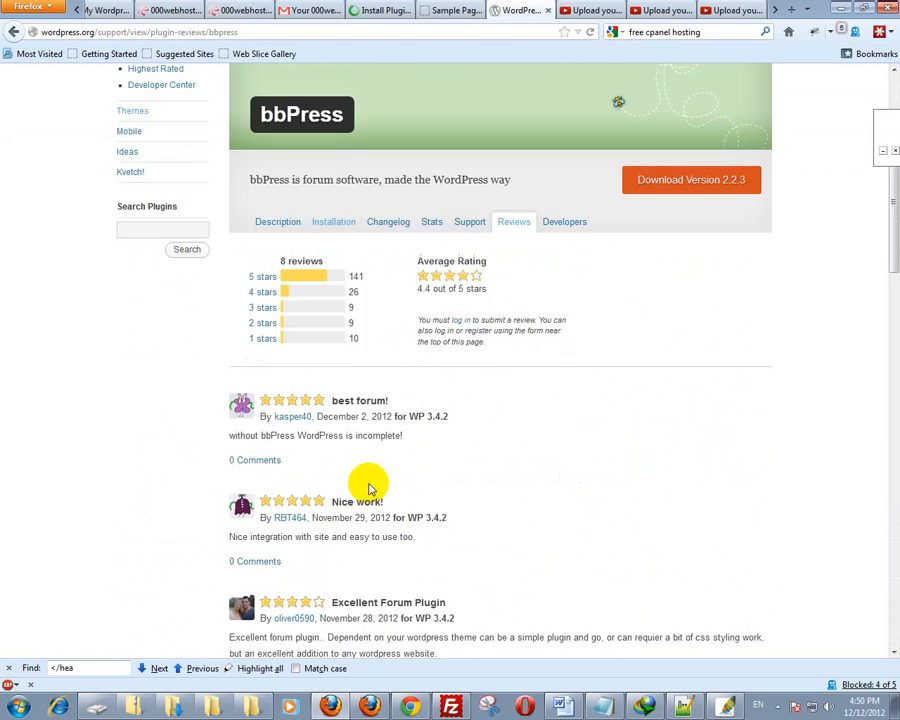
- Return to the WordPress admin and load the wp-admin/ Dashboard address in place of the plugin search page
{"action": "left_click", "coordinate": [386, 6]}
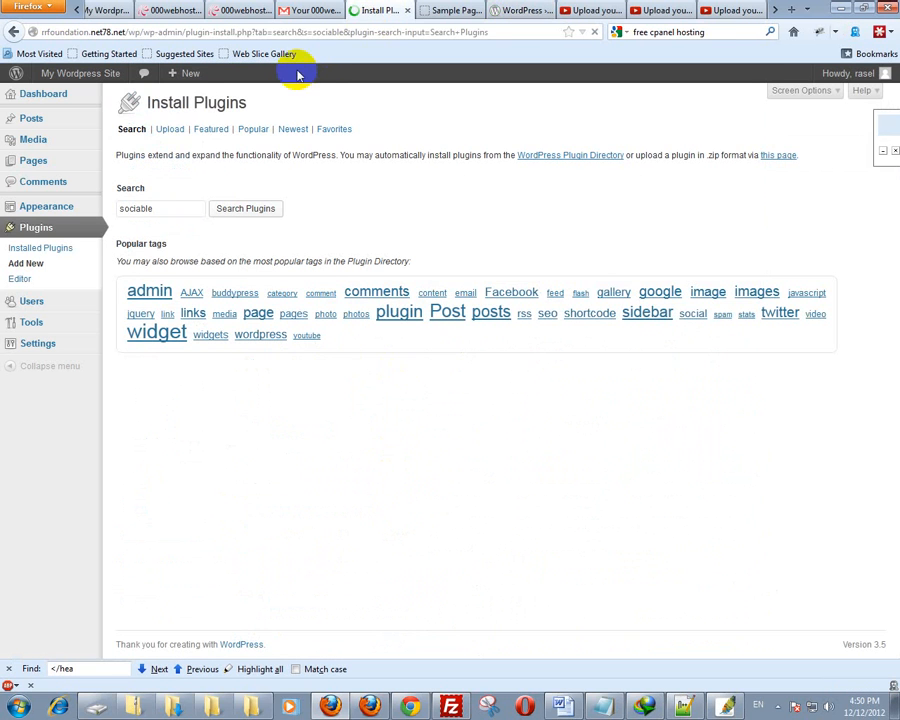
{"action": "mouse_move", "coordinate": [37, 103]}
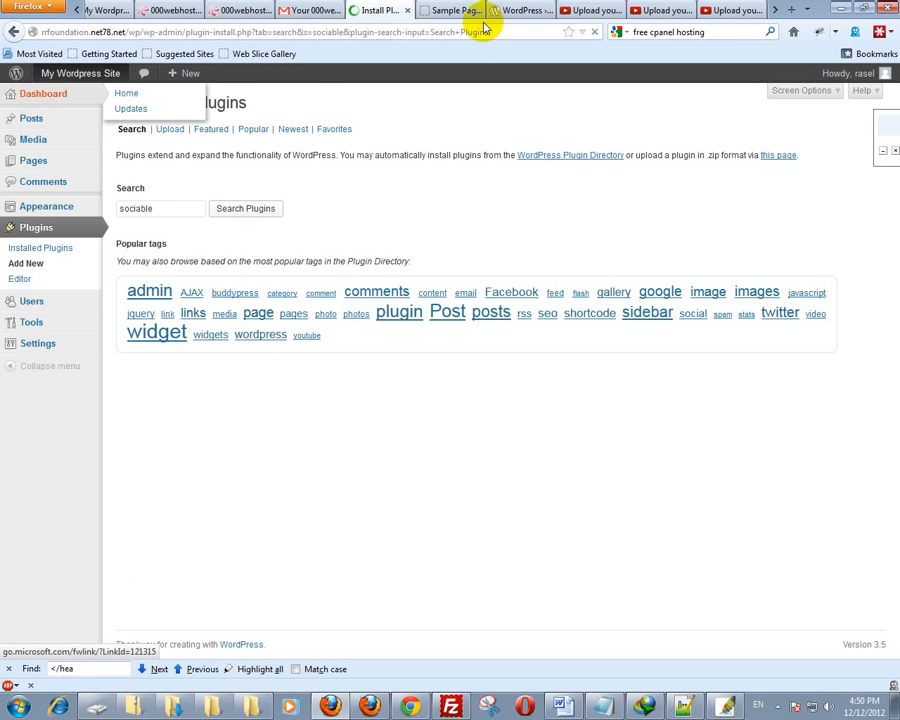
{"action": "left_click_drag", "start_coordinate": [506, 32], "coordinate": [255, 33]}
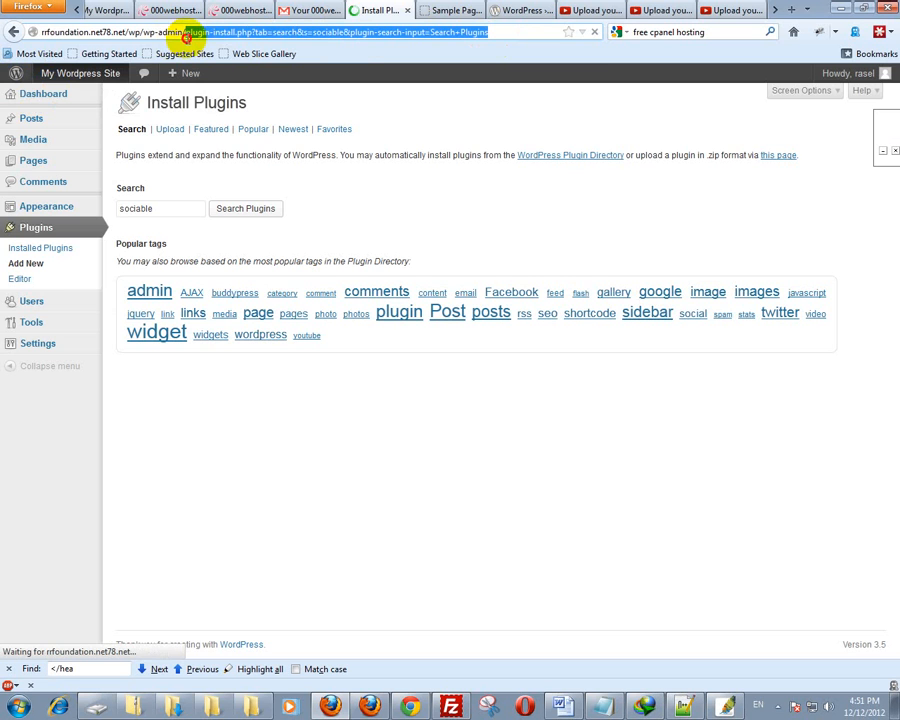
{"action": "key", "text": "BackSpace"}
{"action": "key", "text": "Return"}
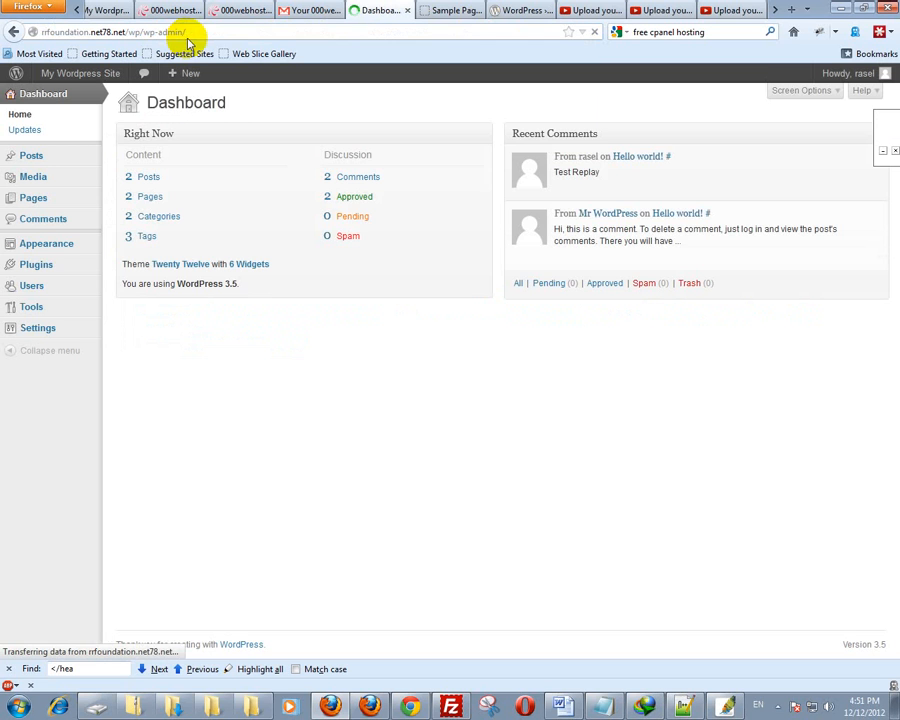
- Open the site's user list, start adding a new user, and look through the form fields and available role options
{"action": "left_click", "coordinate": [52, 290]}
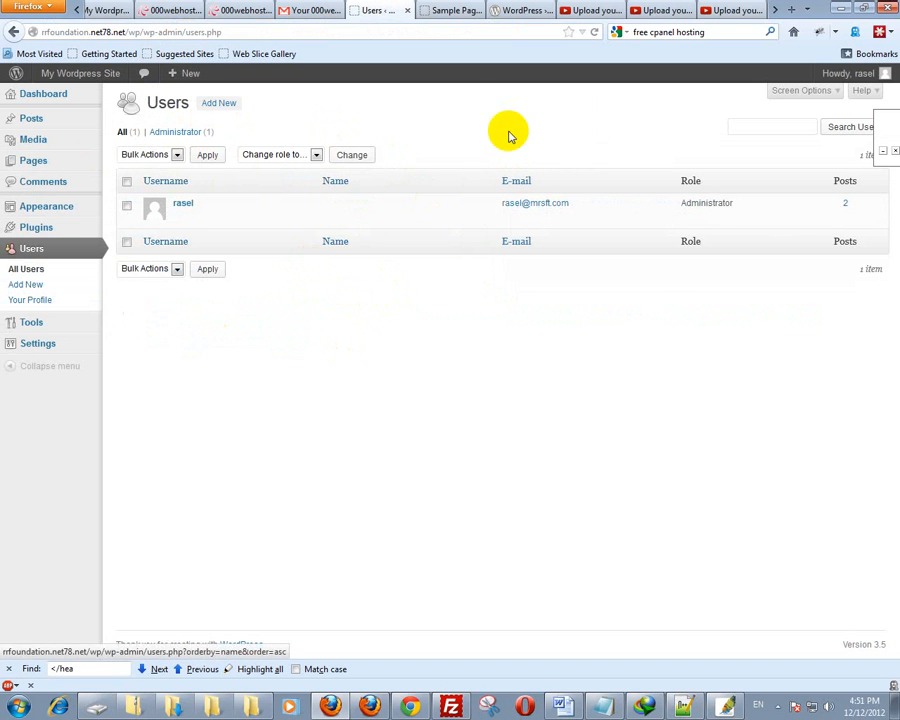
{"action": "left_click", "coordinate": [218, 104]}
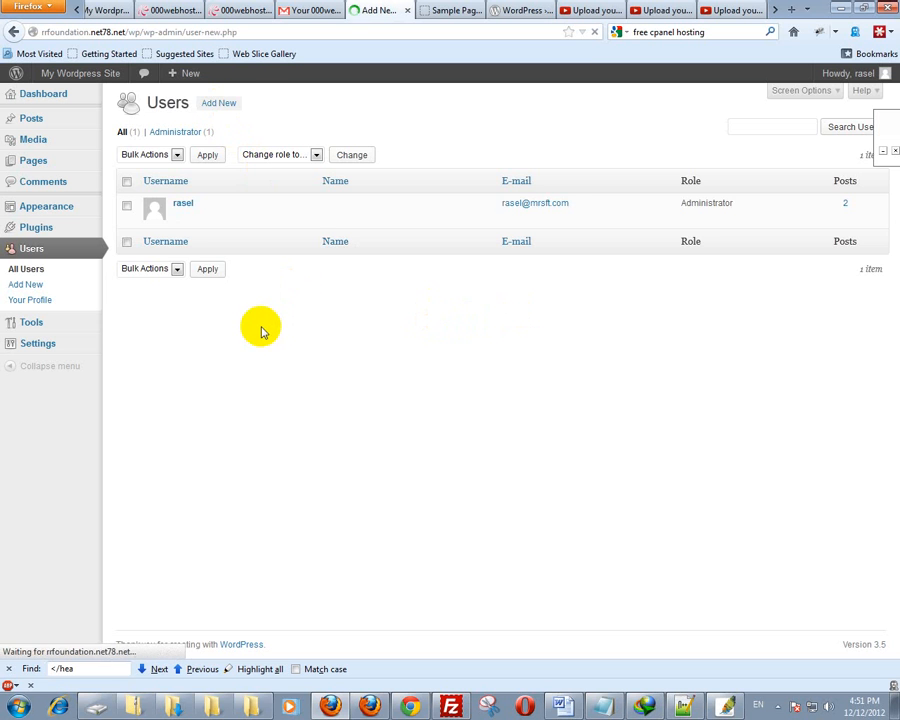
{"action": "left_click", "coordinate": [301, 160]}
{"action": "left_click", "coordinate": [303, 207]}
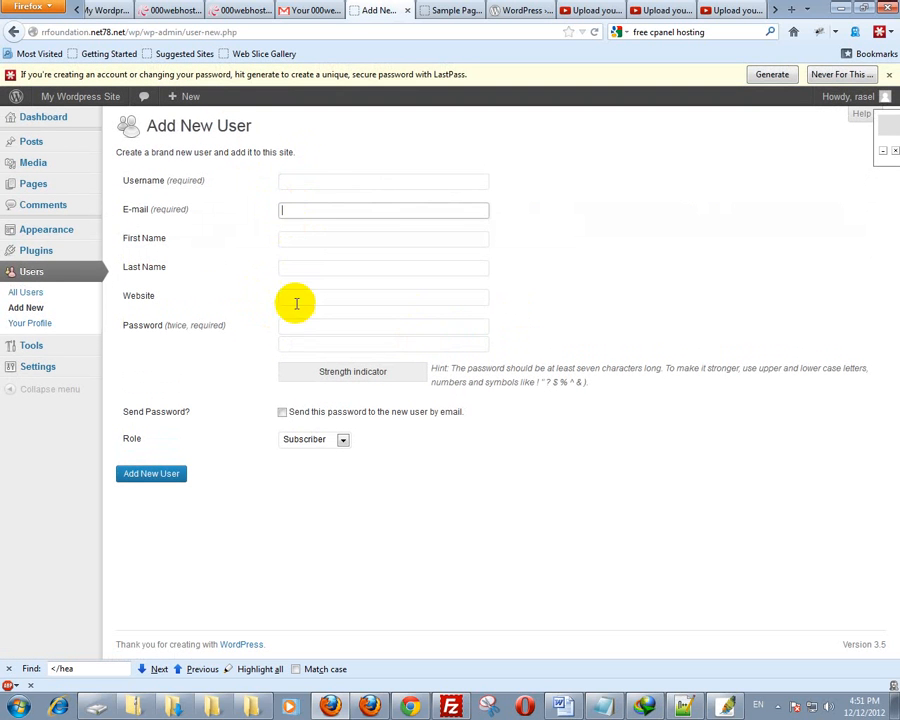
{"action": "left_click", "coordinate": [303, 271]}
{"action": "left_click", "coordinate": [288, 440]}
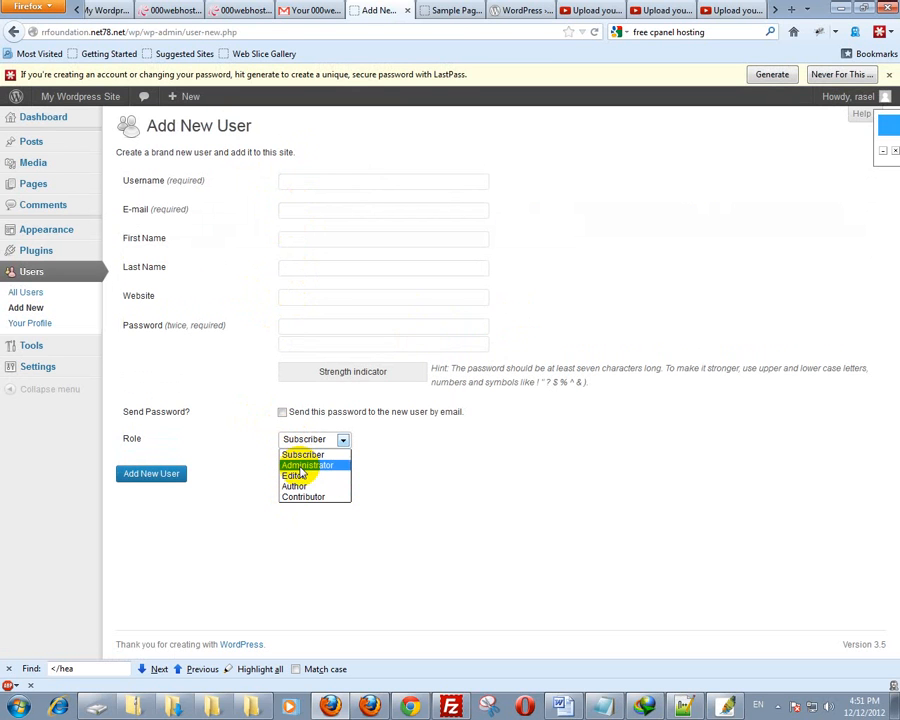
- Search Google for "wordpress user role" and open the WordPress Codex page Roles and Capabilities
{"action": "left_click", "coordinate": [455, 12]}
{"action": "left_click", "coordinate": [462, 12]}
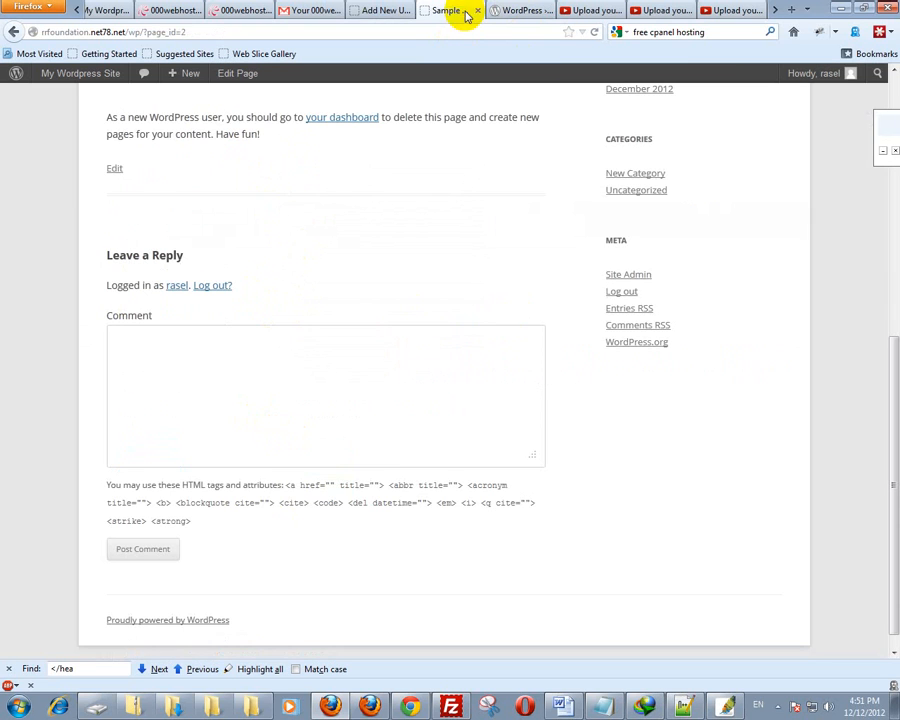
{"action": "left_click", "coordinate": [673, 31]}
{"action": "type", "text": "wor"}
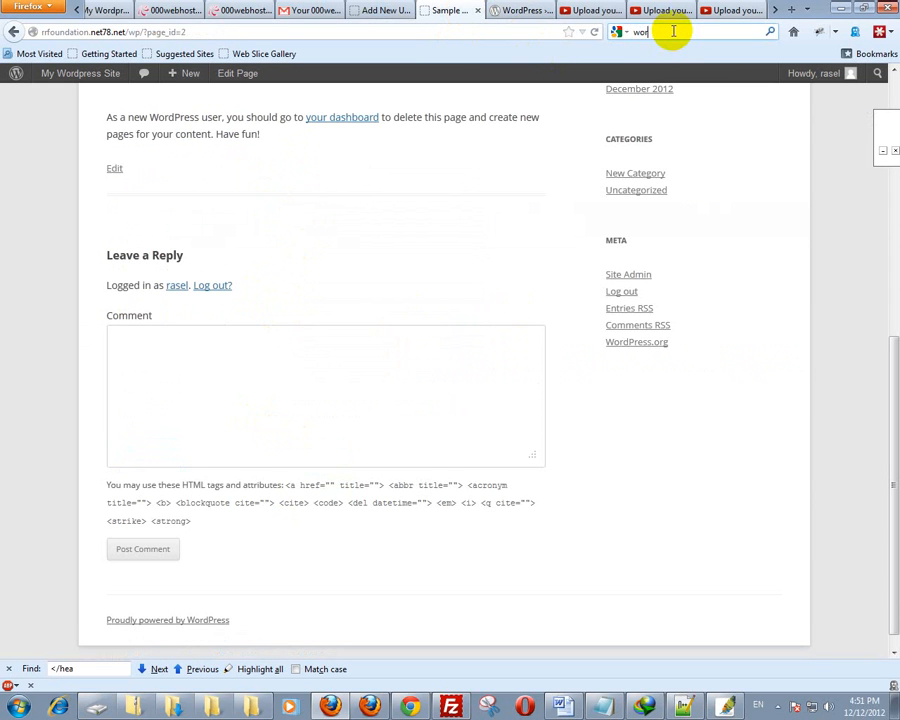
{"action": "type", "text": "dpress us"}
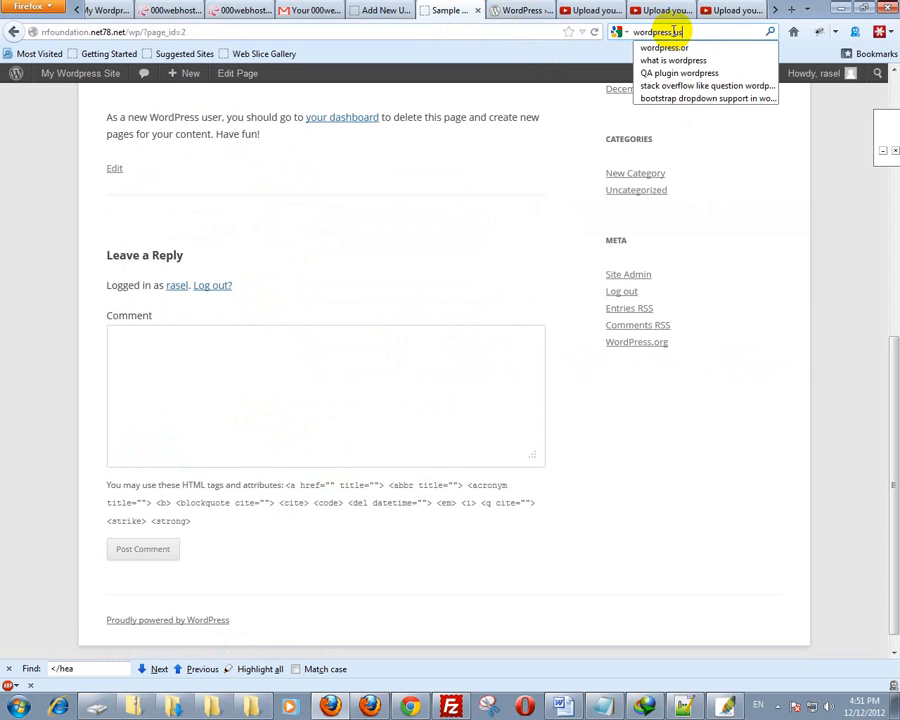
{"action": "type", "text": "er ro"}
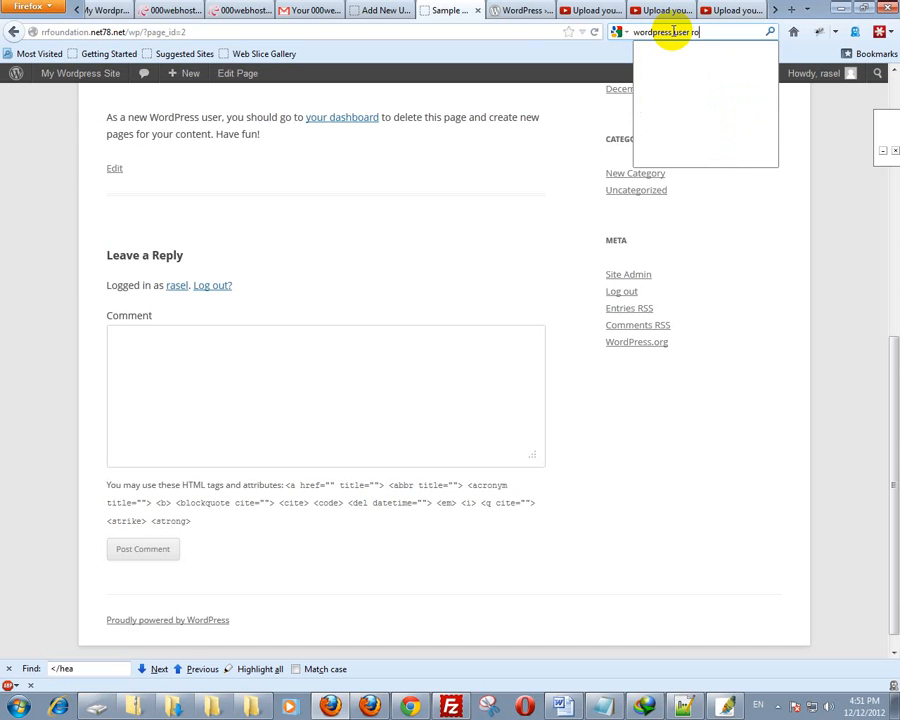
{"action": "type", "text": "le"}
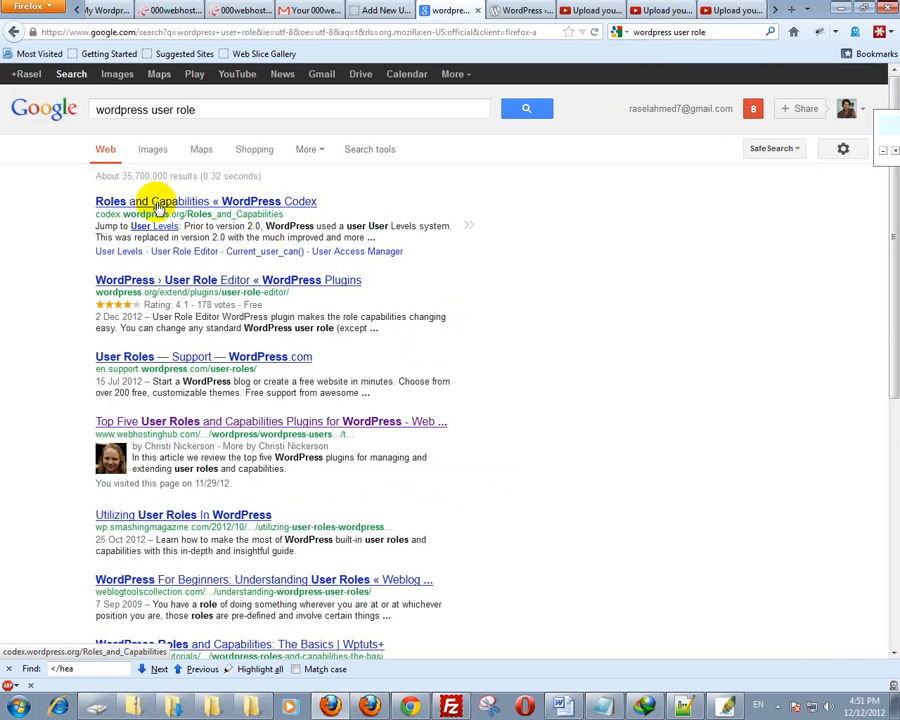
{"action": "left_click", "coordinate": [278, 202]}
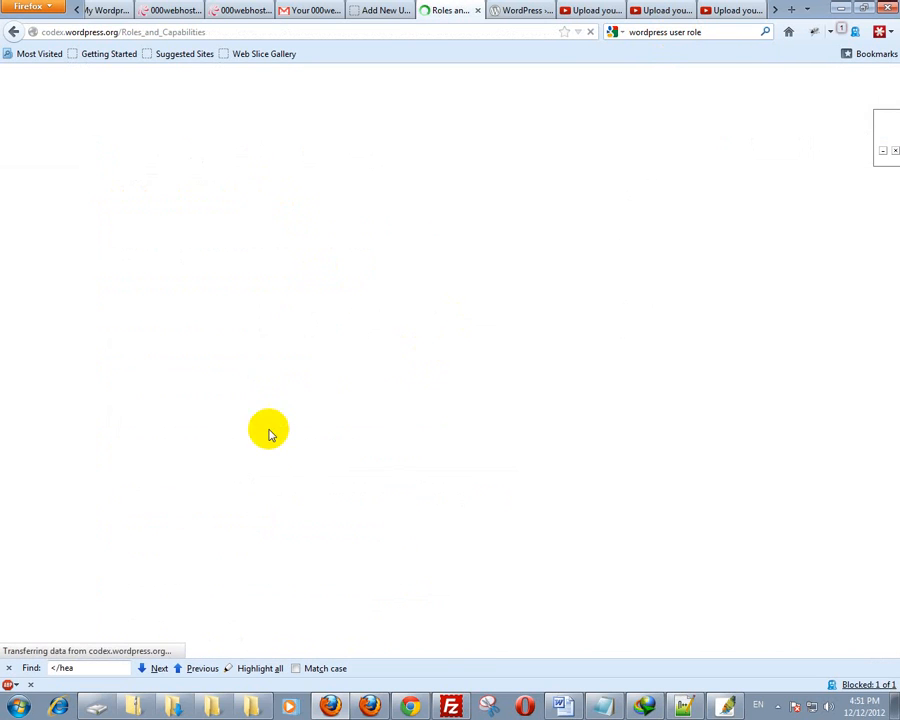
- Read the Codex capability lists for the Administrator, Editor, Author, Contributor and Subscriber roles
{"action": "scroll", "coordinate": [284, 402], "scroll_direction": "down", "scroll_amount": 12}
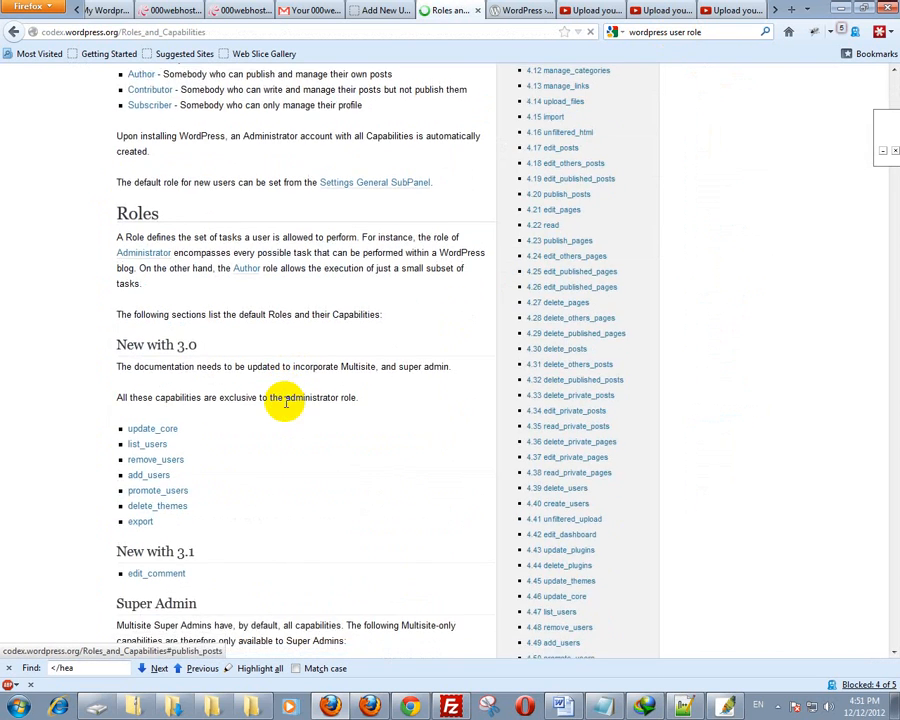
{"action": "scroll", "coordinate": [285, 405], "scroll_direction": "down", "scroll_amount": 15}
{"action": "scroll", "coordinate": [275, 397], "scroll_direction": "up", "scroll_amount": 10}
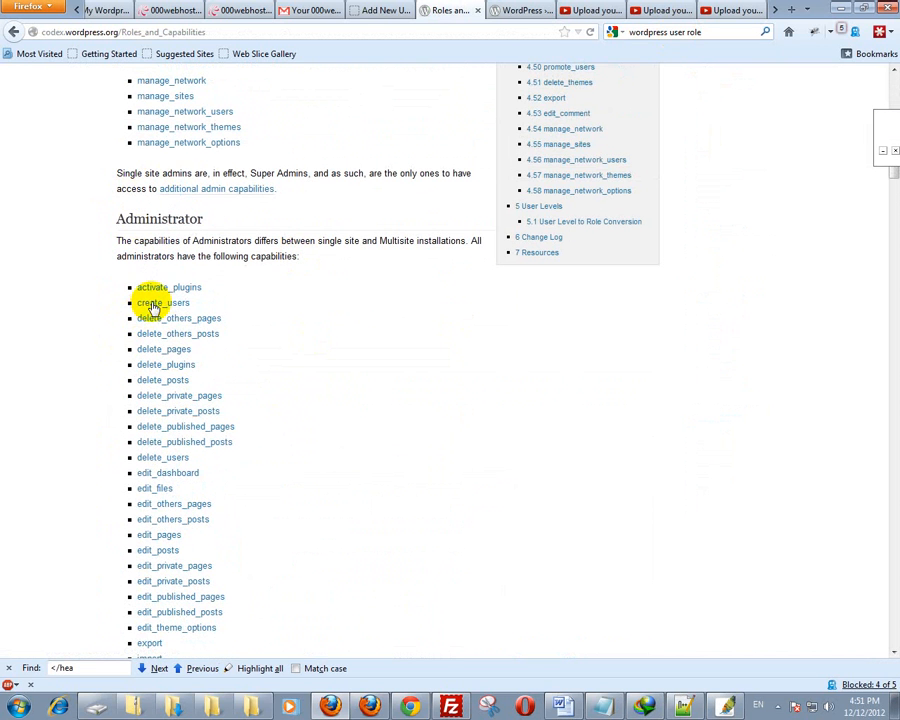
{"action": "scroll", "coordinate": [160, 322], "scroll_direction": "down", "scroll_amount": 15}
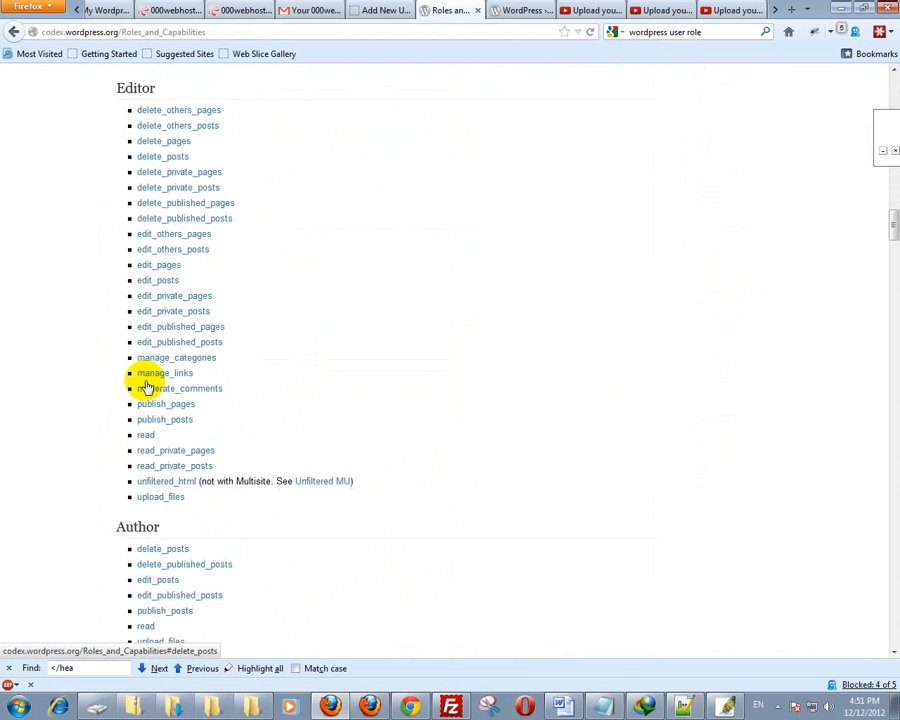
{"action": "scroll", "coordinate": [147, 386], "scroll_direction": "up", "scroll_amount": 5}
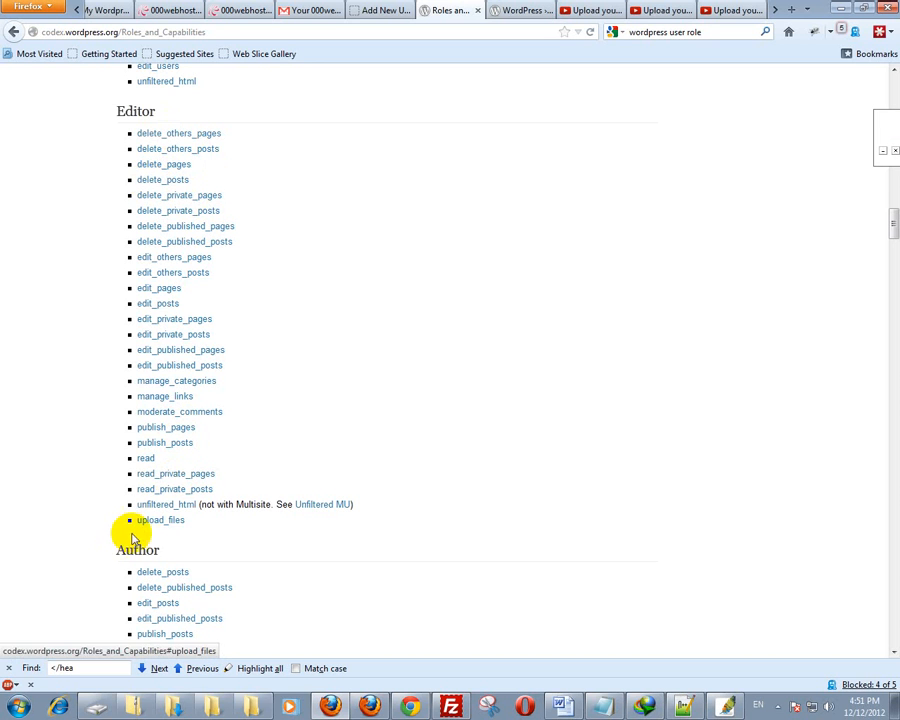
{"action": "scroll", "coordinate": [153, 300], "scroll_direction": "down", "scroll_amount": 5}
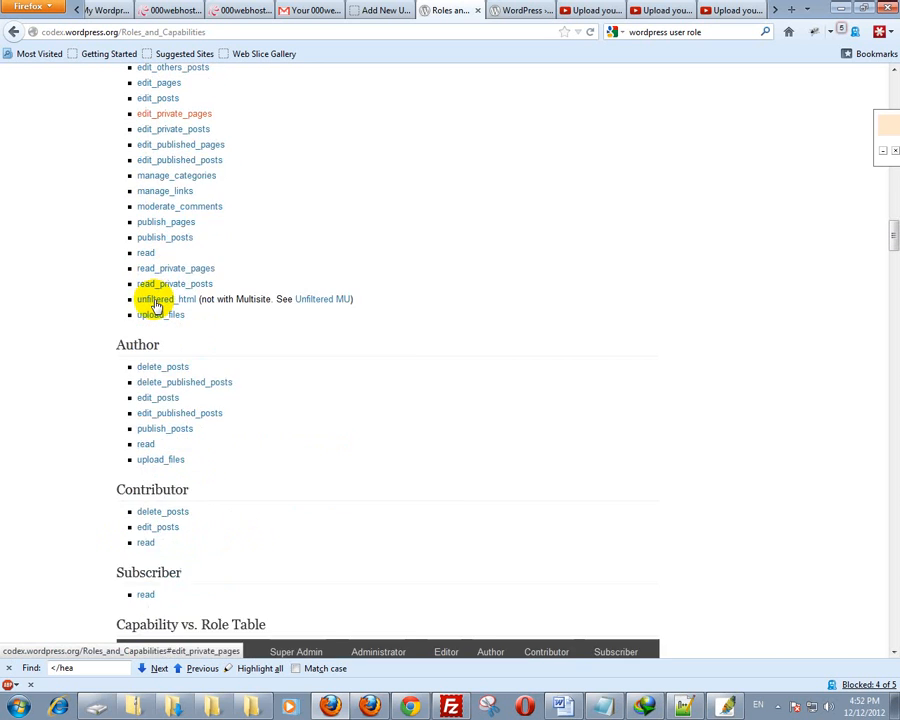
{"action": "scroll", "coordinate": [10, 374], "scroll_direction": "down", "scroll_amount": 3}
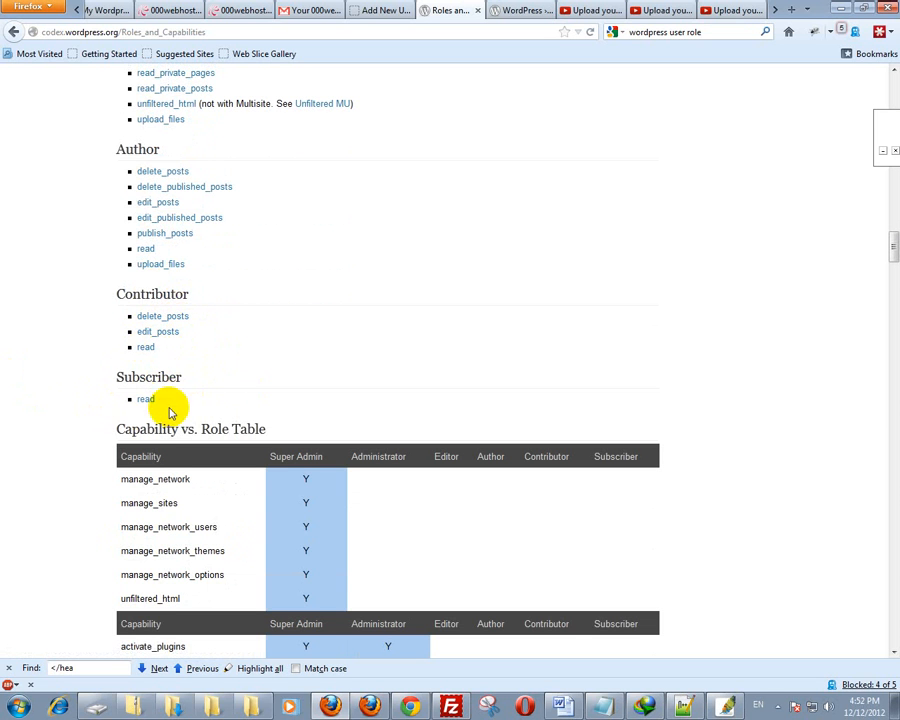
- Examine the Capability vs. Role Table and the individual capability descriptions, and return to the Roles introduction
{"action": "scroll", "coordinate": [247, 357], "scroll_direction": "down", "scroll_amount": 5}
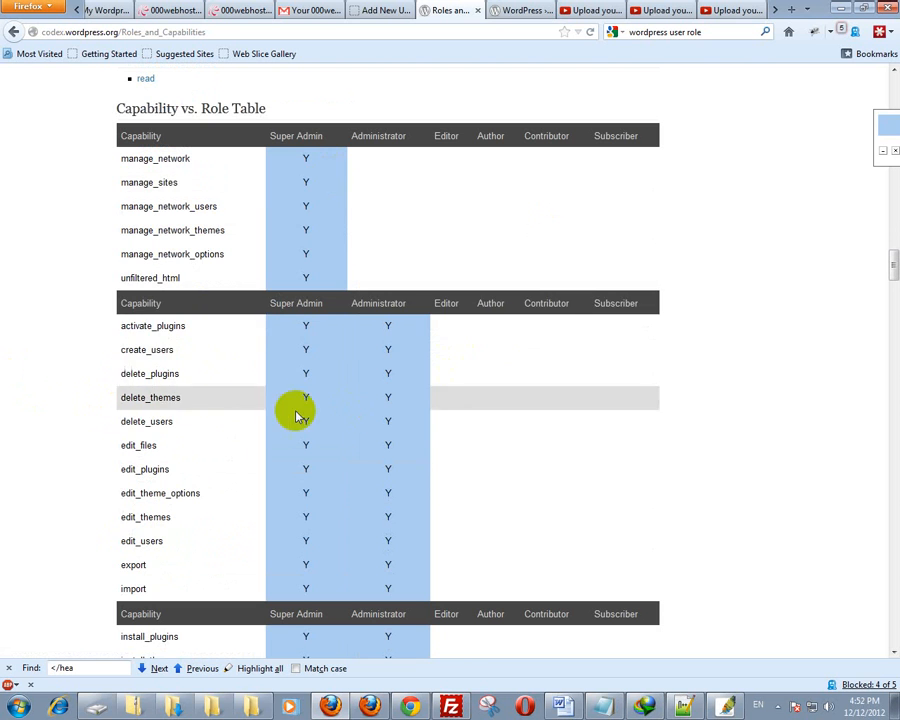
{"action": "scroll", "coordinate": [215, 345], "scroll_direction": "down", "scroll_amount": 4}
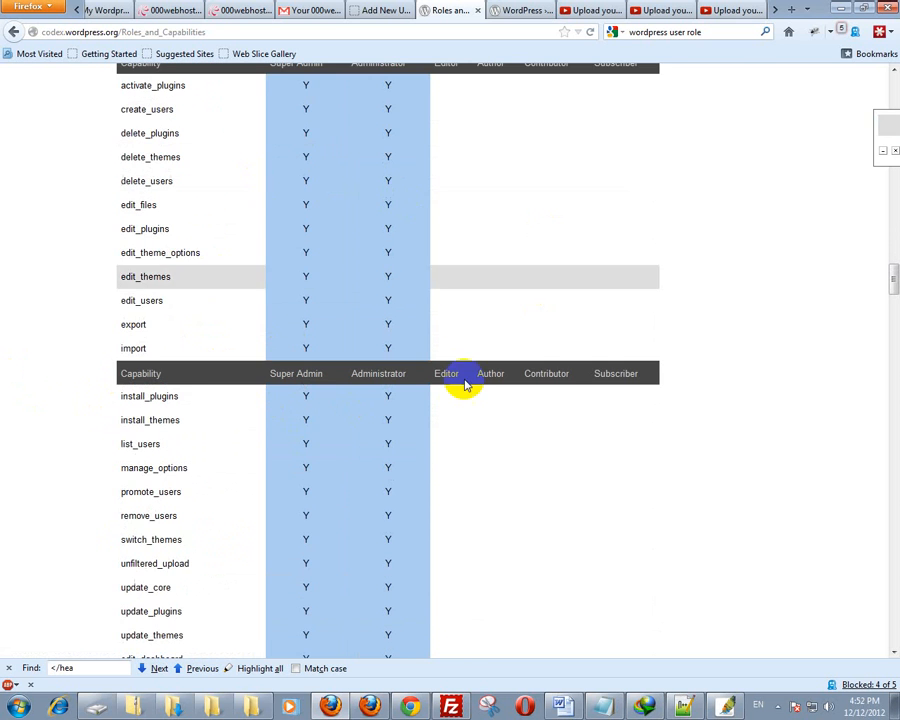
{"action": "scroll", "coordinate": [225, 420], "scroll_direction": "down", "scroll_amount": 13}
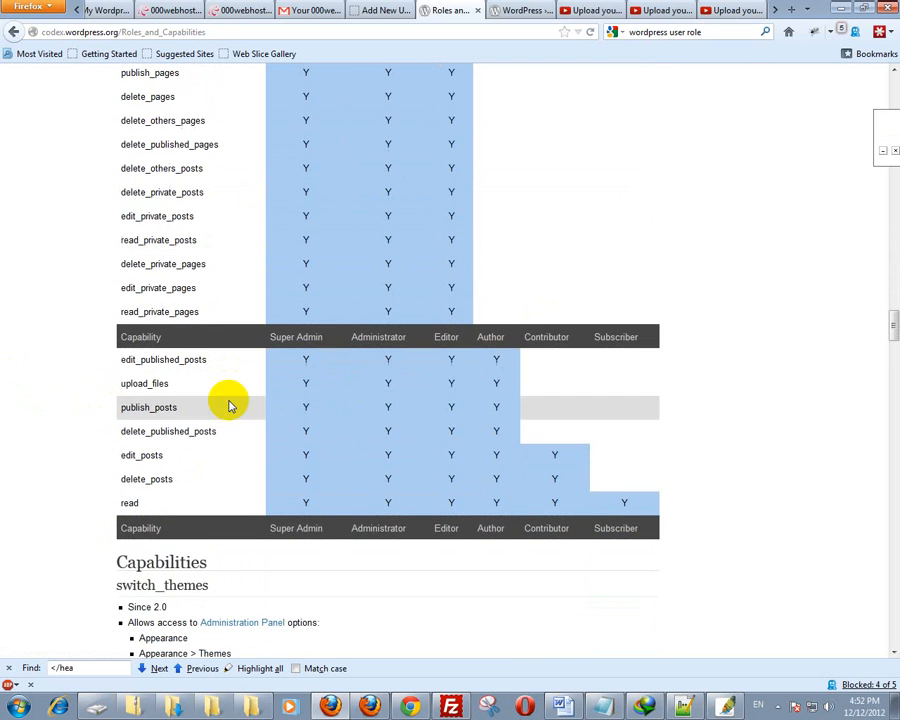
{"action": "scroll", "coordinate": [412, 400], "scroll_direction": "up", "scroll_amount": 12}
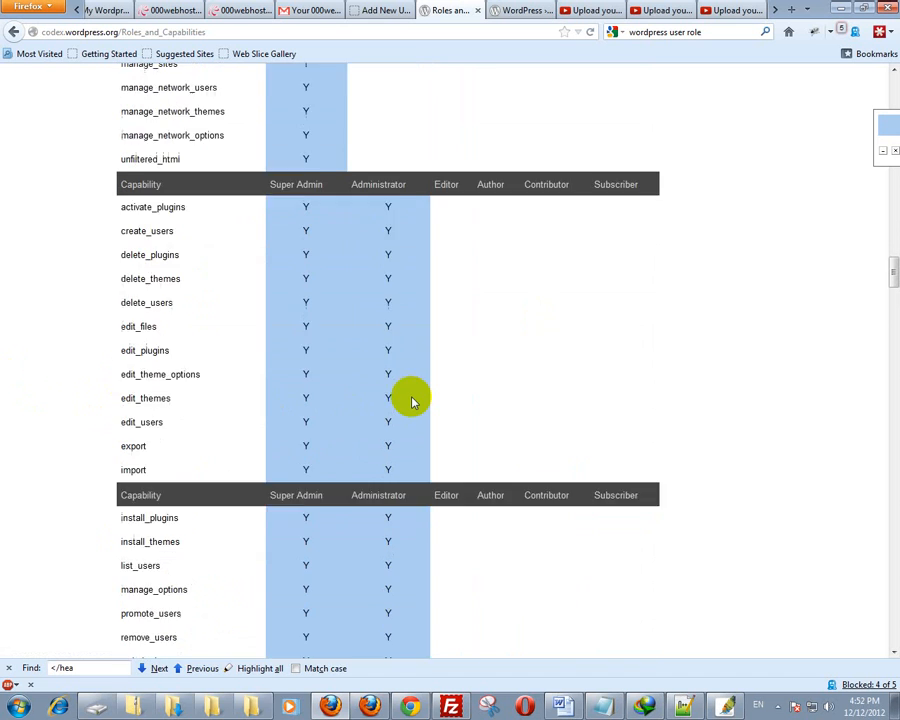
{"action": "scroll", "coordinate": [412, 401], "scroll_direction": "up", "scroll_amount": 3}
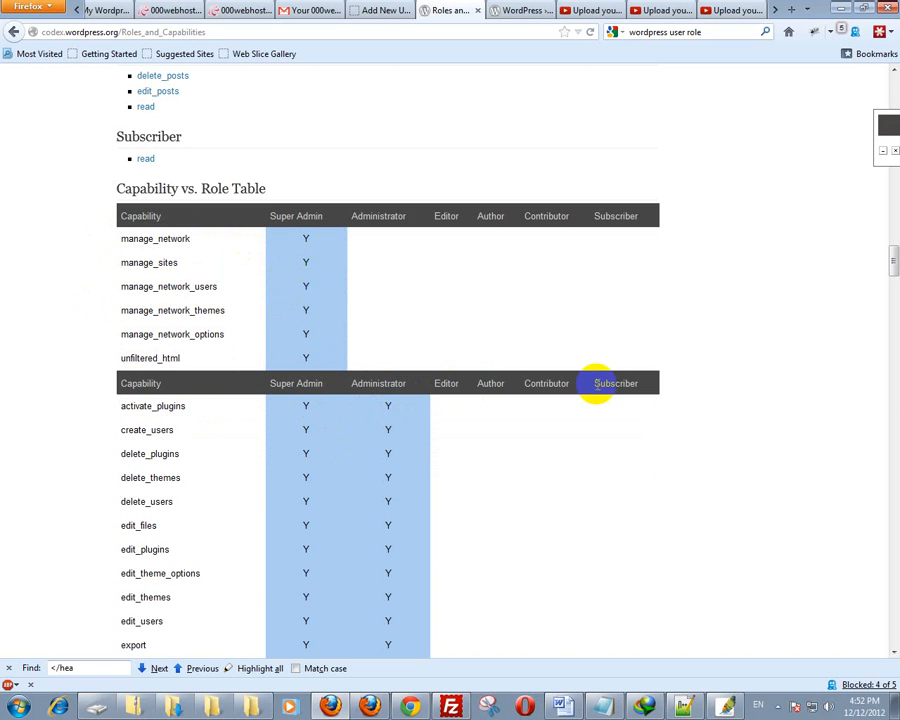
{"action": "scroll", "coordinate": [410, 433], "scroll_direction": "down", "scroll_amount": 15}
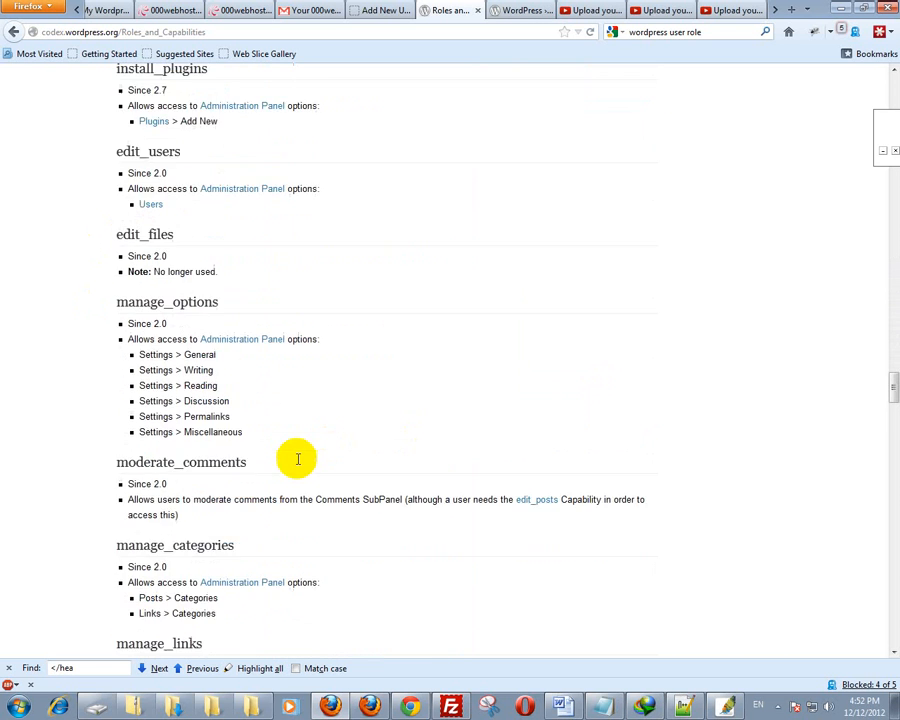
{"action": "scroll", "coordinate": [296, 457], "scroll_direction": "up", "scroll_amount": 10}
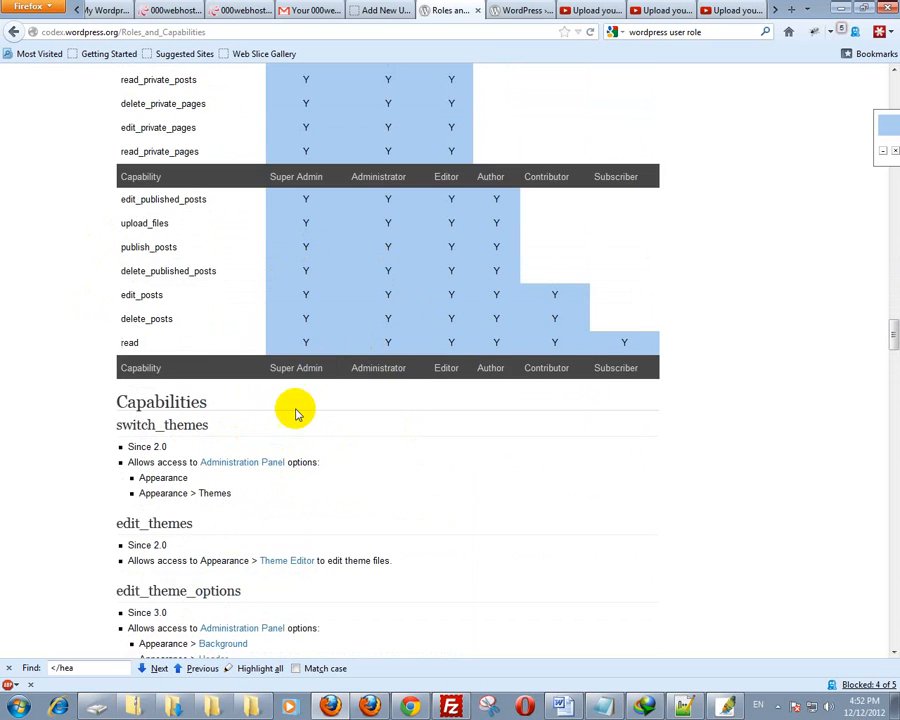
{"action": "scroll", "coordinate": [296, 413], "scroll_direction": "up", "scroll_amount": 20}
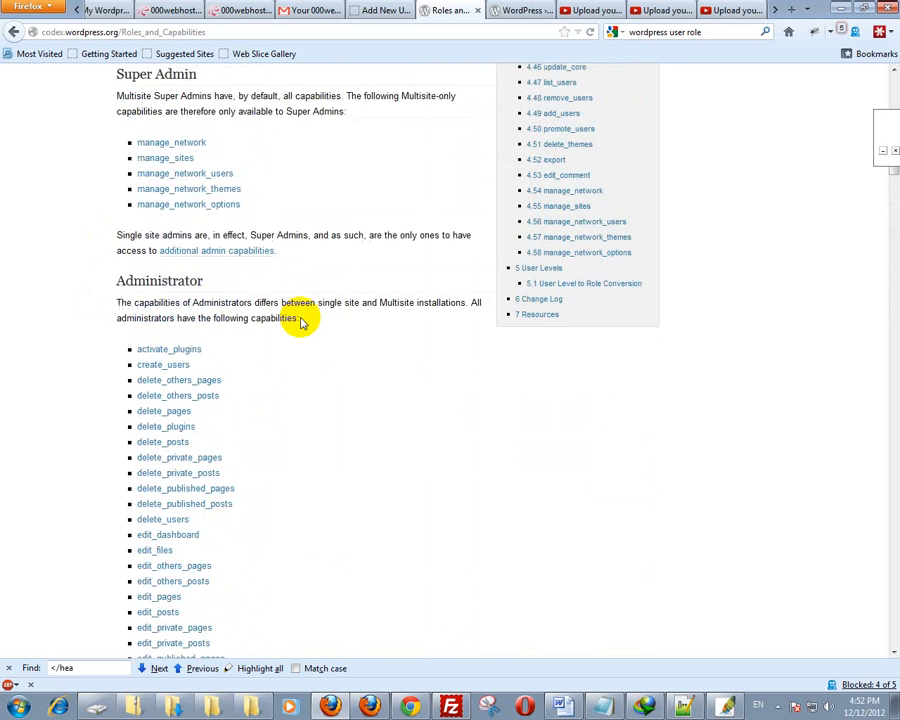
{"action": "scroll", "coordinate": [301, 322], "scroll_direction": "up", "scroll_amount": 8}
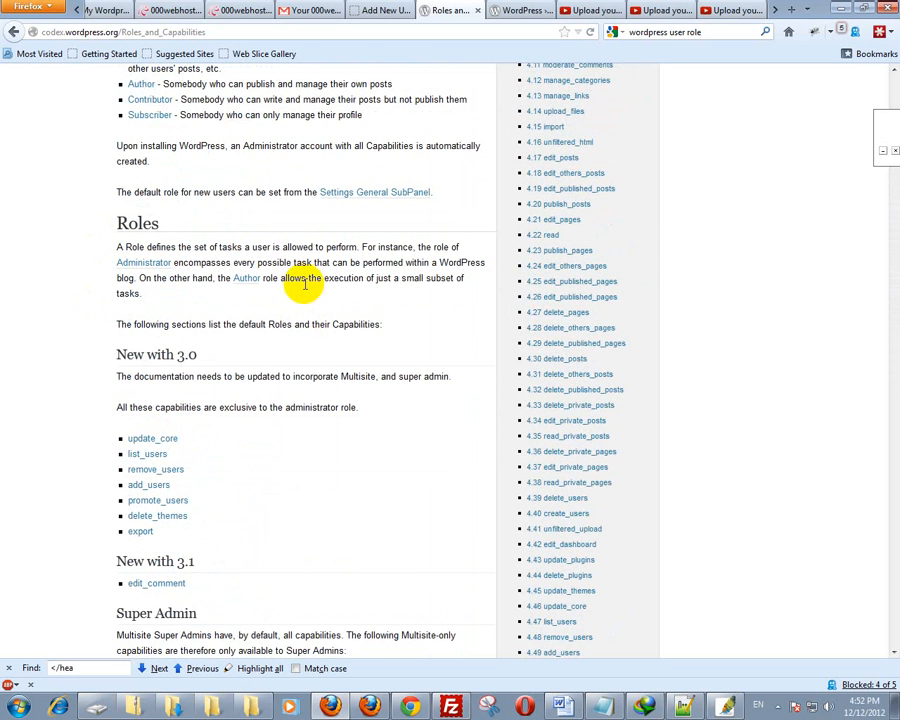
- Go back to the WordPress admin, open your own user profile and review its personal options and contact fields
{"action": "key", "text": "ctrl+Page_Up"}
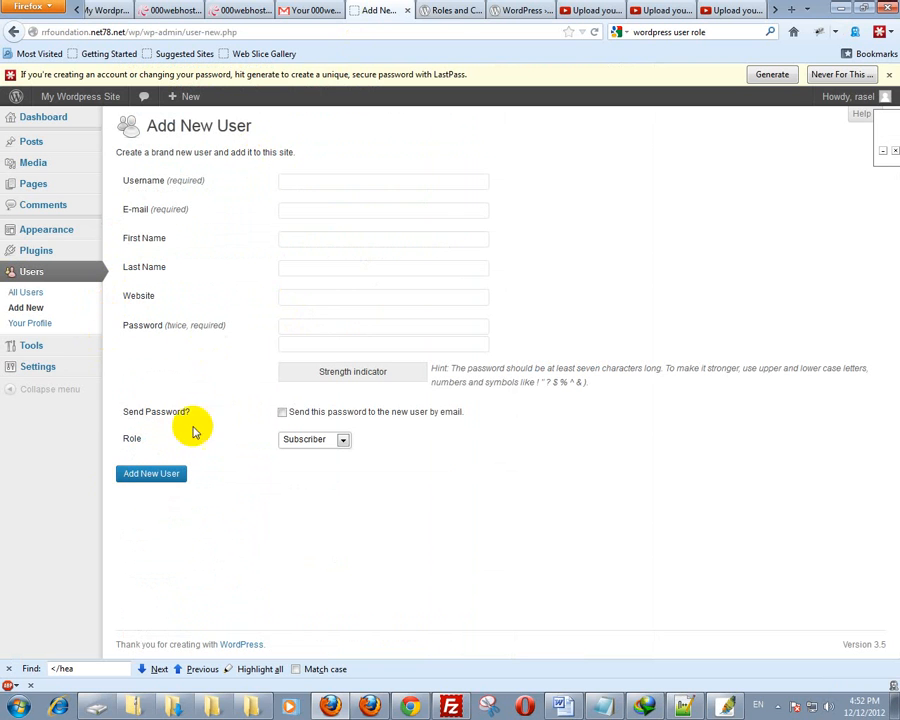
{"action": "left_click", "coordinate": [47, 323]}
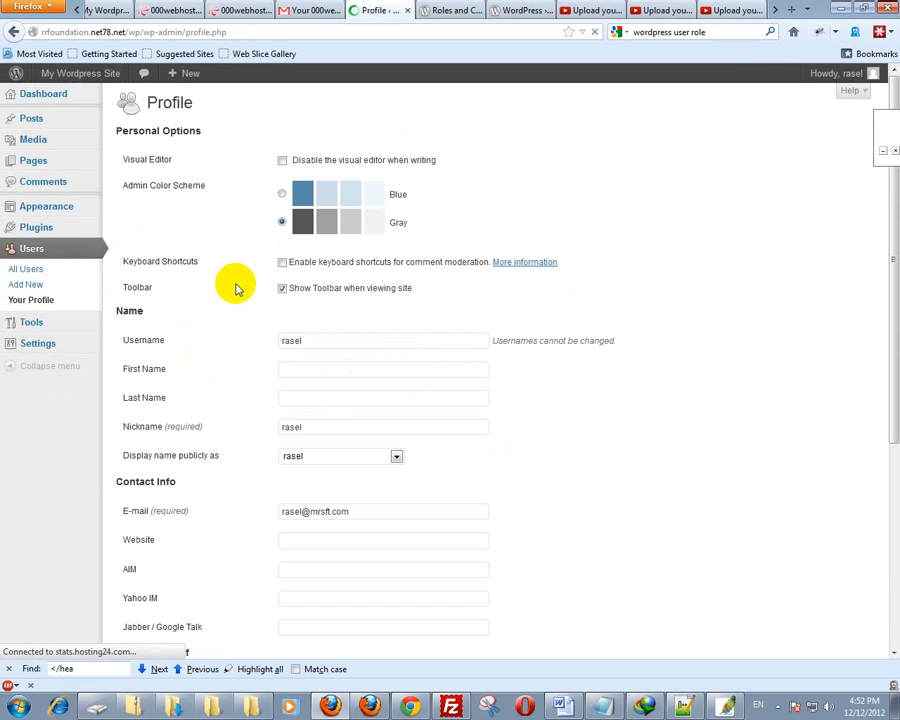
{"action": "scroll", "coordinate": [236, 288], "scroll_direction": "down", "scroll_amount": 4}
{"action": "scroll", "coordinate": [236, 288], "scroll_direction": "up", "scroll_amount": 5}
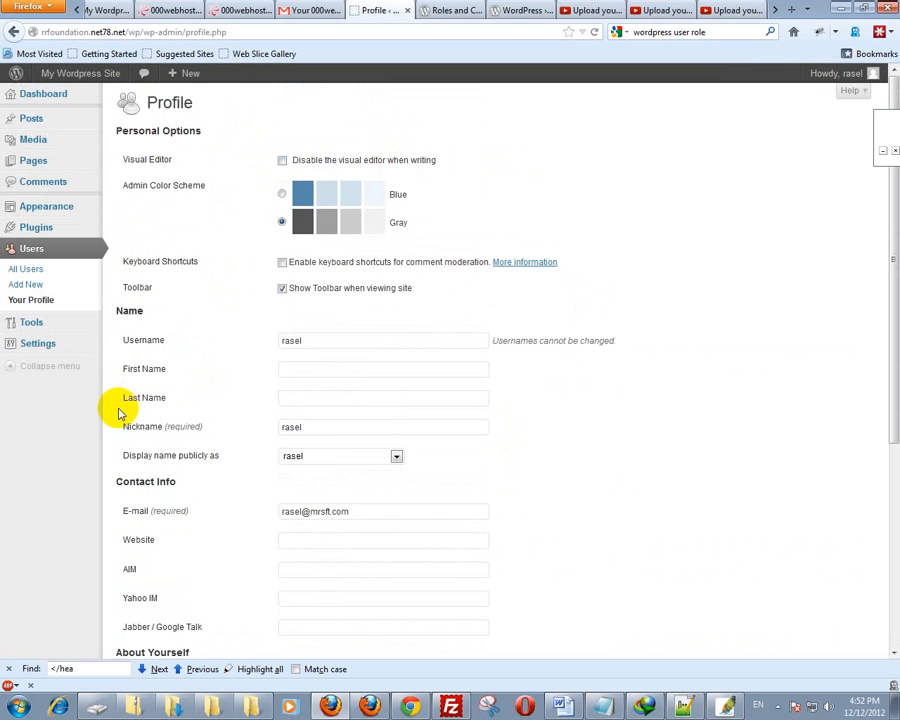
- Open the available tools in the WordPress admin and add the Press This bookmarklet to the browser's bookmarks toolbar
{"action": "left_click", "coordinate": [51, 330]}
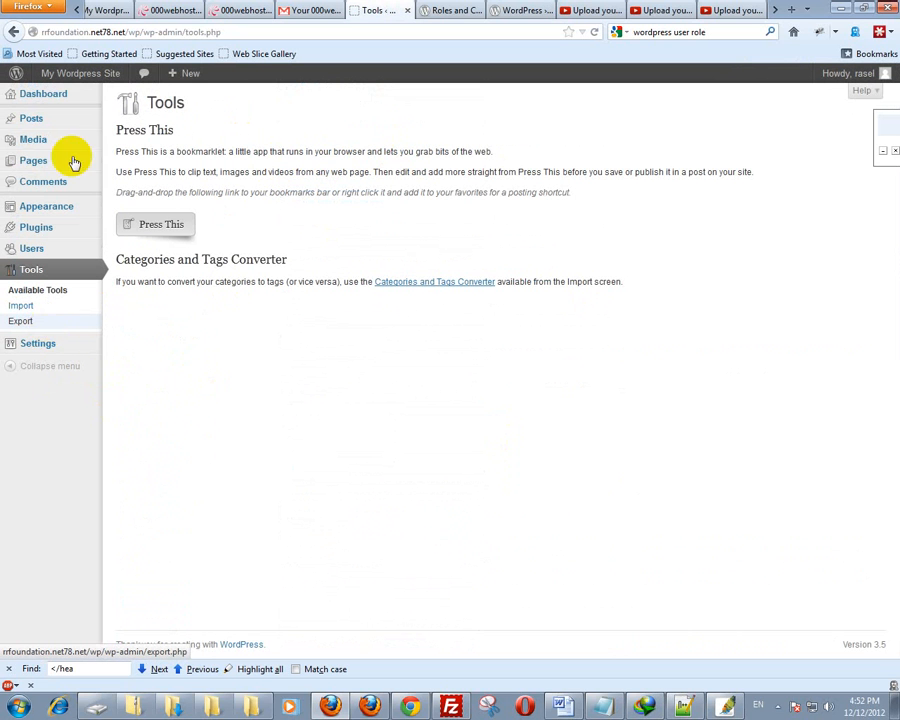
{"action": "left_click", "coordinate": [443, 8]}
{"action": "scroll", "coordinate": [255, 365], "scroll_direction": "up", "scroll_amount": 10}
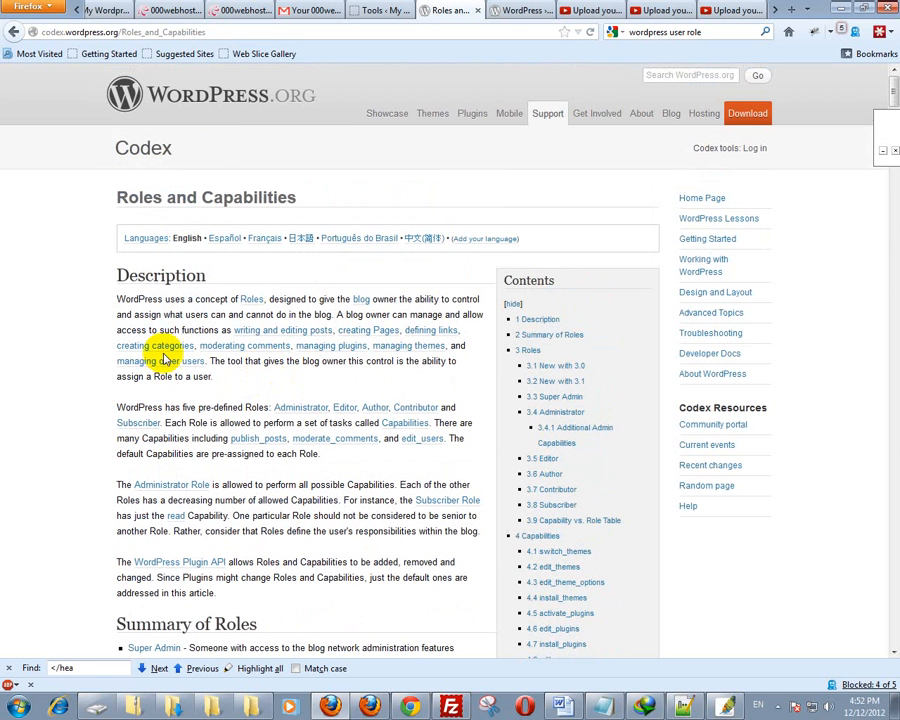
{"action": "left_click", "coordinate": [380, 12]}
{"action": "left_click_drag", "start_coordinate": [160, 224], "coordinate": [408, 58]}
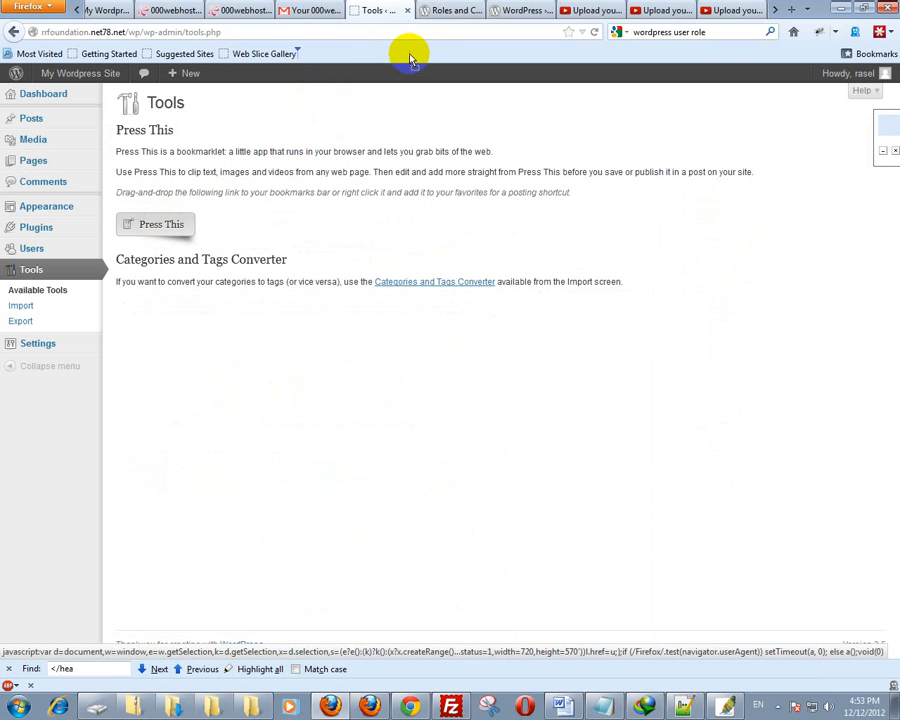
- Publish the Codex Roles and Capabilities page as a post with the Press This bookmarklet, and check it on the site's front page
{"action": "left_click", "coordinate": [458, 10]}
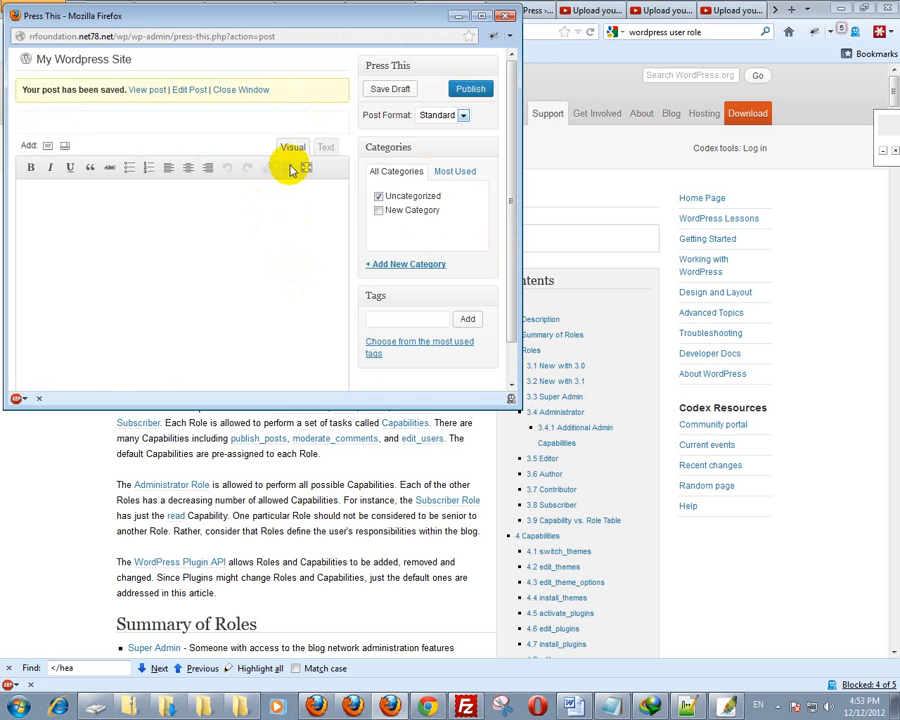
{"action": "left_click", "coordinate": [249, 90]}
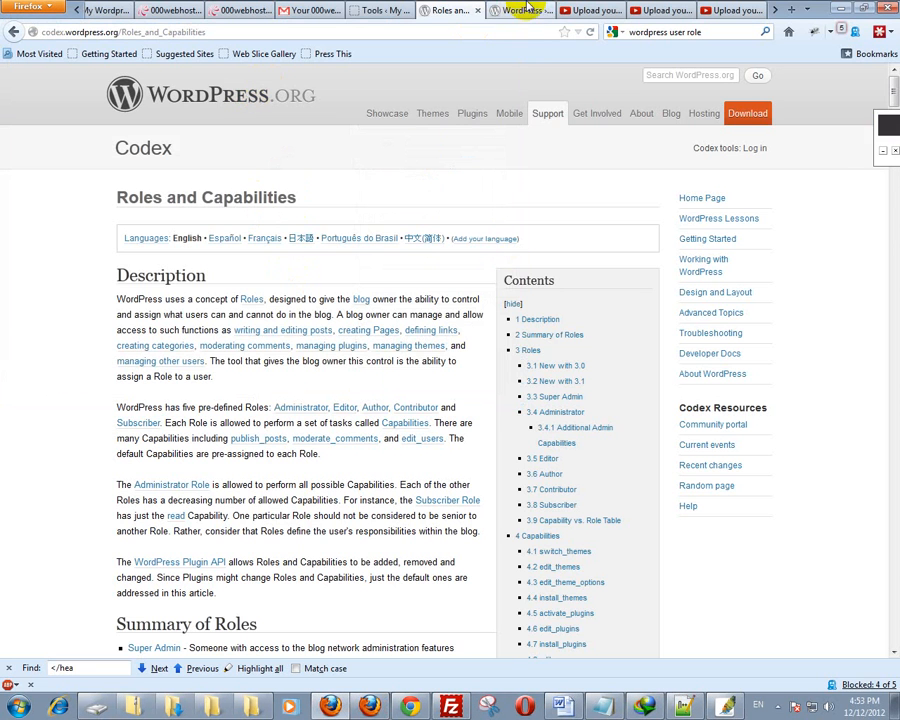
{"action": "left_click", "coordinate": [366, 12]}
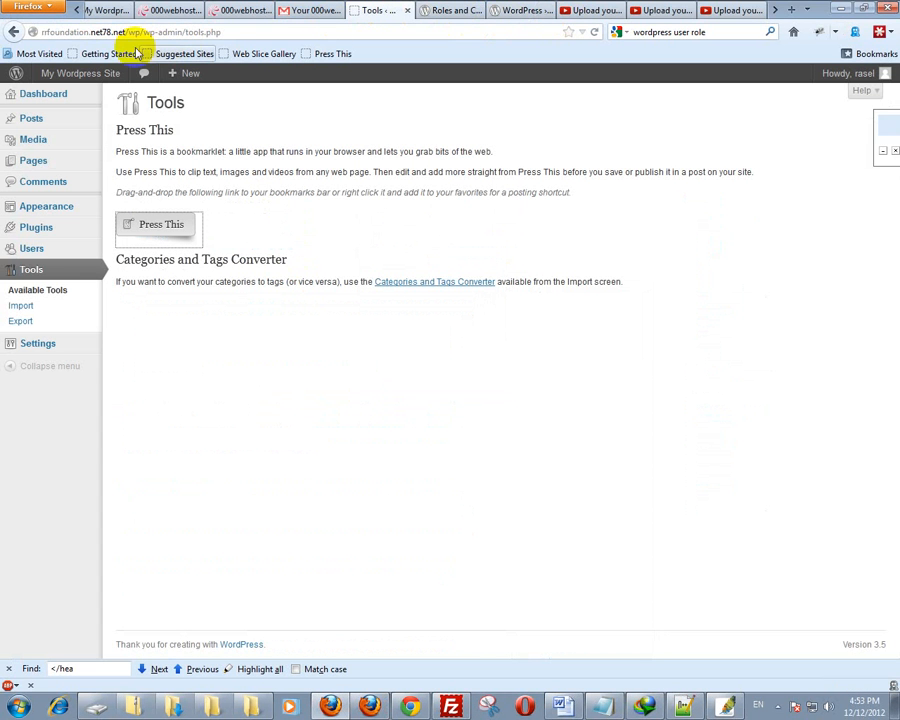
{"action": "middle_click", "coordinate": [114, 94]}
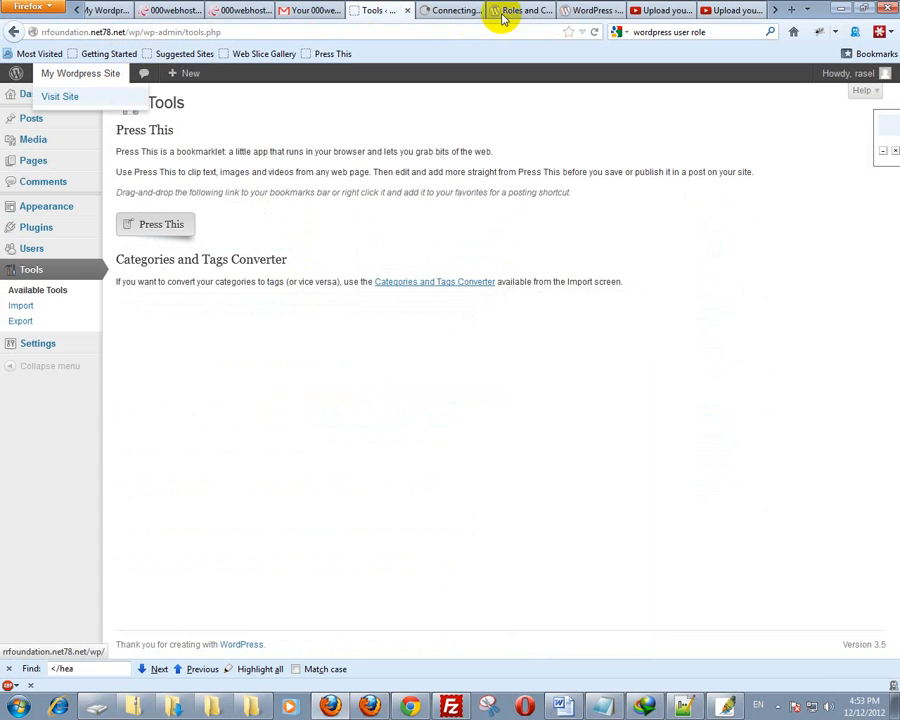
{"action": "left_click", "coordinate": [446, 12]}
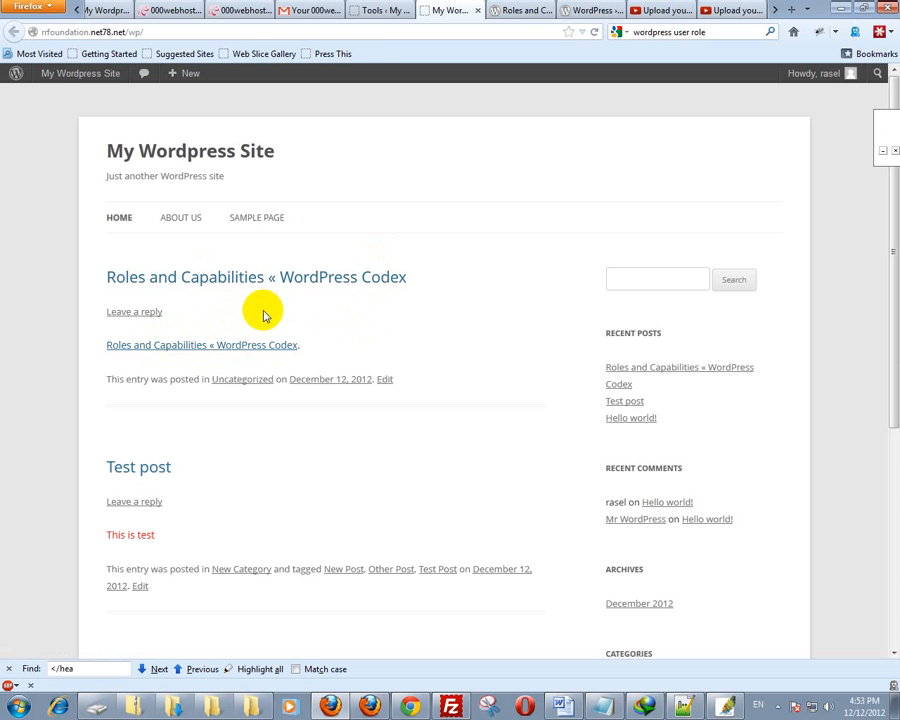
- Return to the WordPress admin and open the general settings
{"action": "left_click", "coordinate": [374, 13]}
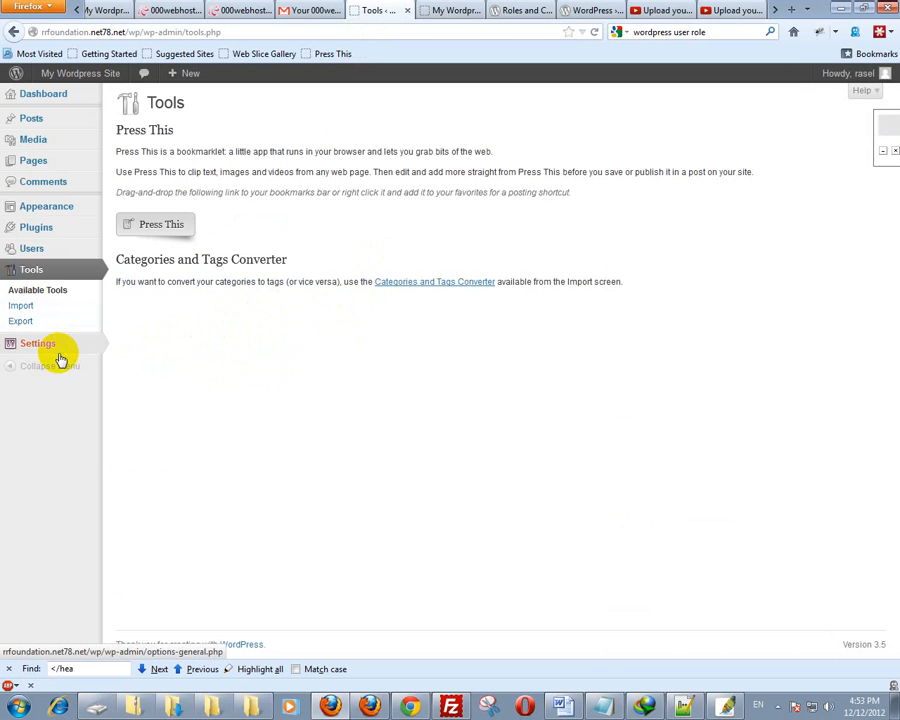
{"action": "mouse_move", "coordinate": [58, 354]}
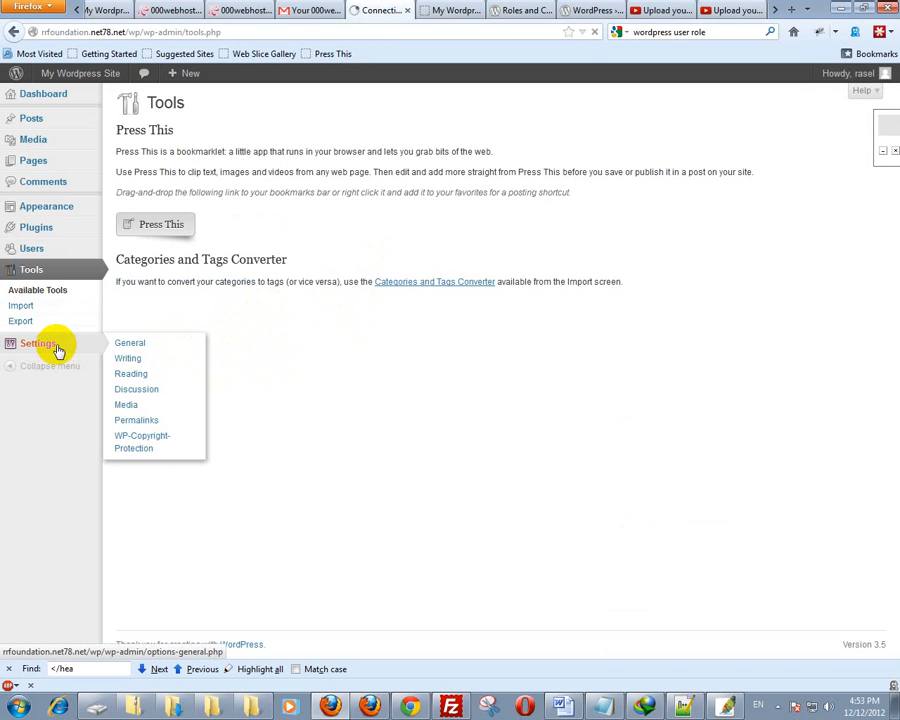